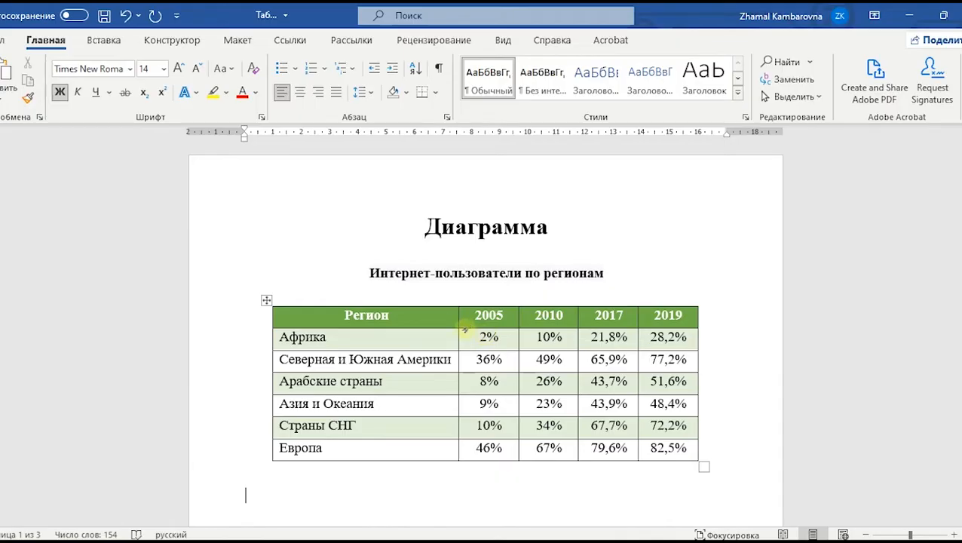
{"action": "left_click", "coordinate": [103, 40]}
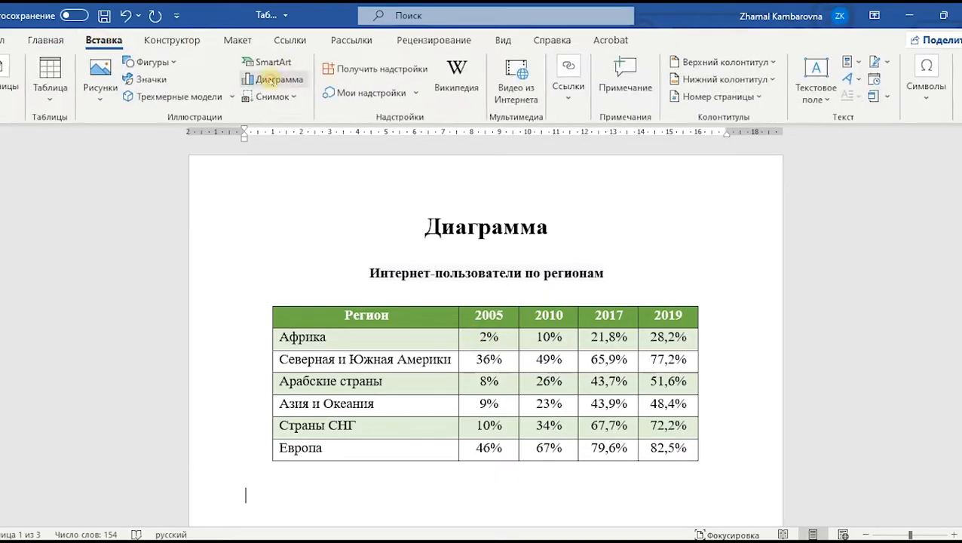
{"action": "left_click", "coordinate": [272, 78]}
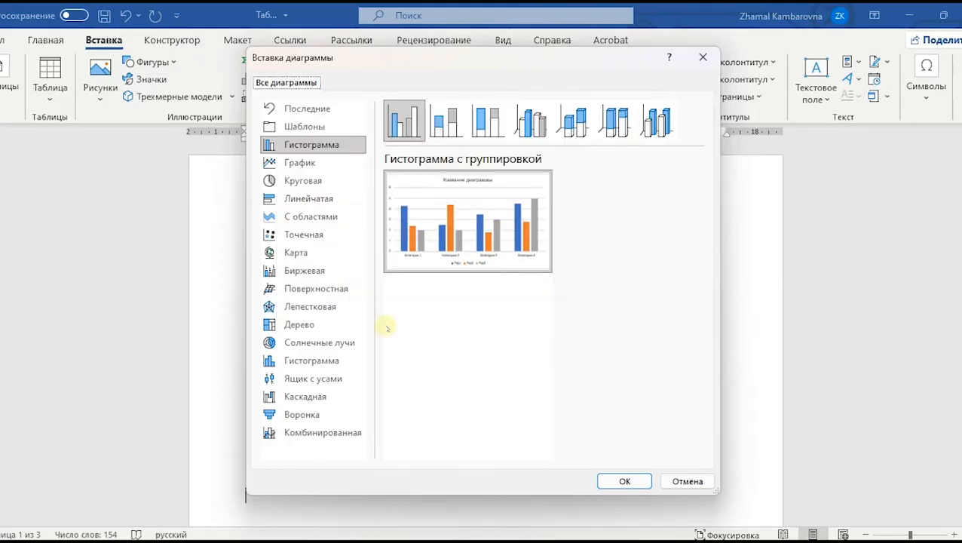
{"action": "left_click", "coordinate": [687, 481]}
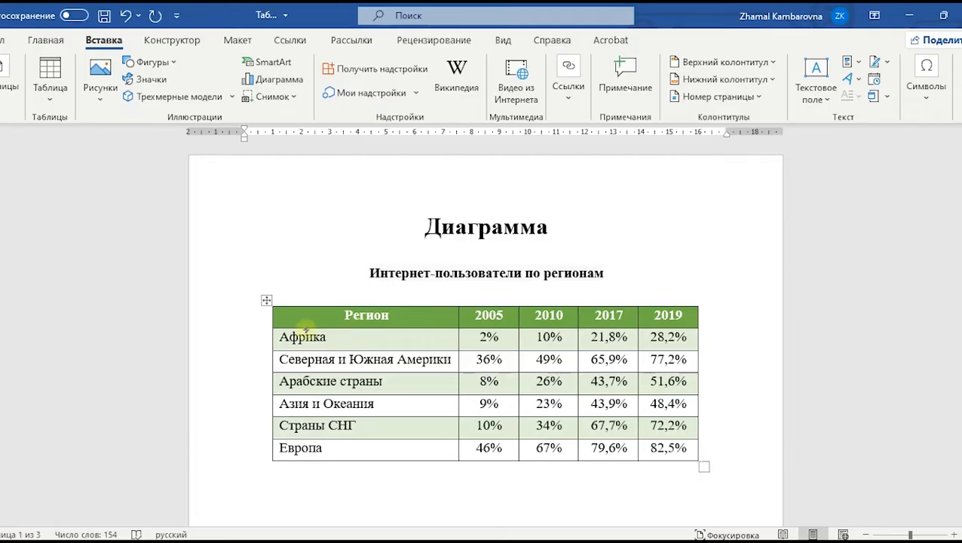
{"action": "scroll", "coordinate": [394, 377], "scroll_direction": "down", "scroll_amount": 1}
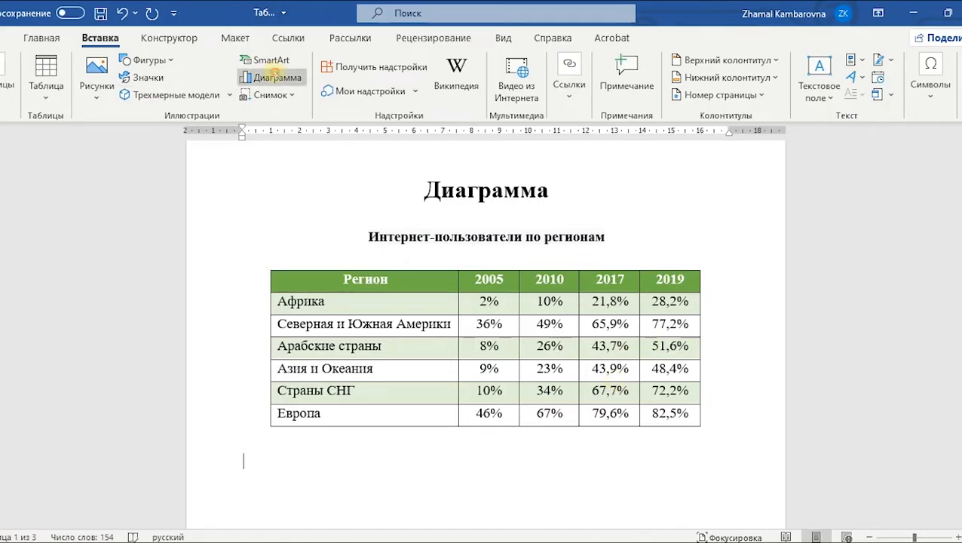
{"action": "left_click", "coordinate": [275, 77]}
{"action": "left_click", "coordinate": [307, 201]}
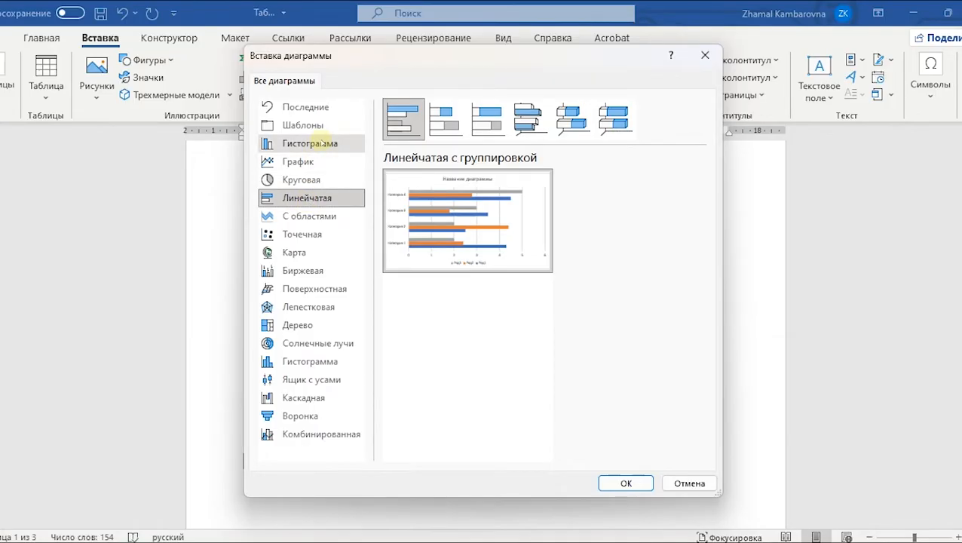
{"action": "key", "text": "Escape"}
- Insert a 3-D clustered column chart (Объемная гистограмма с группировкой) on the empty line below the regions table
{"action": "scroll", "coordinate": [324, 436], "scroll_direction": "down", "scroll_amount": 3}
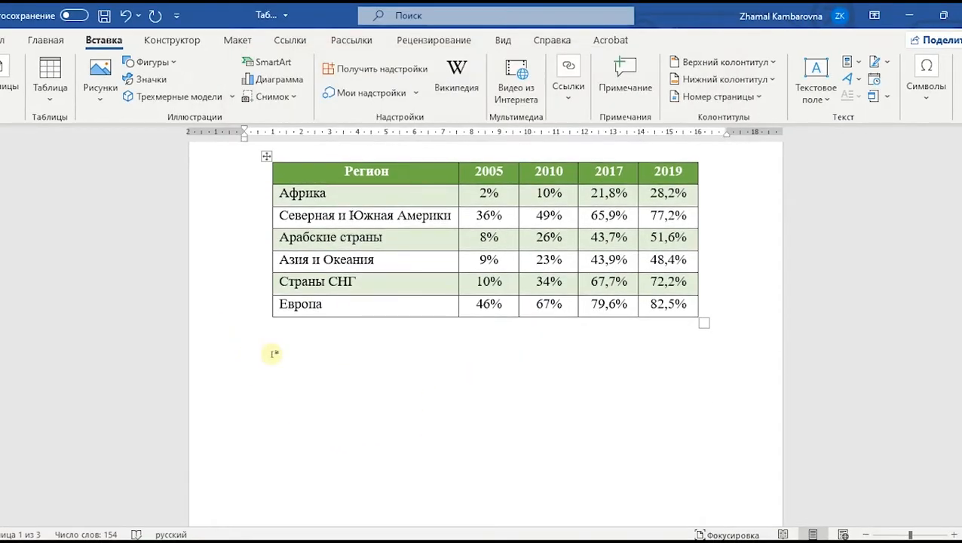
{"action": "left_click", "coordinate": [249, 351]}
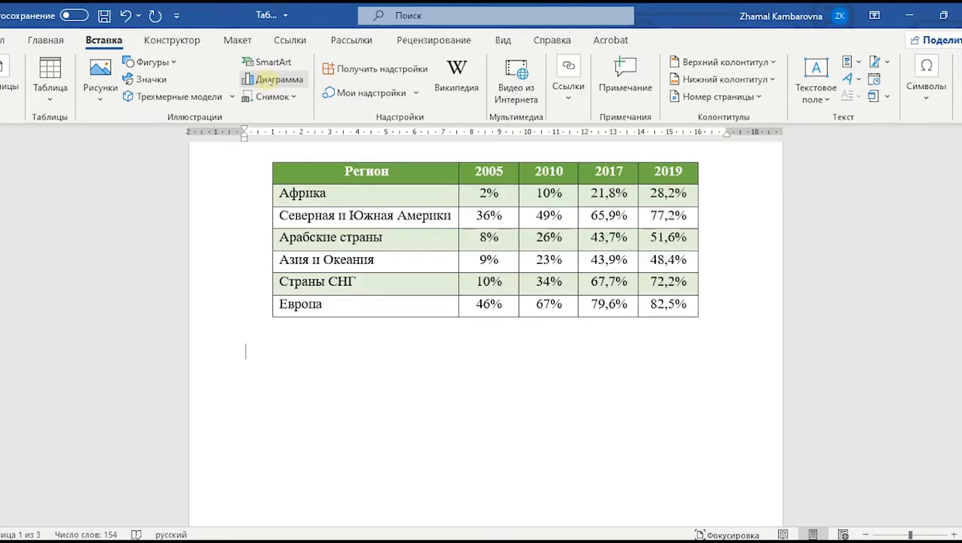
{"action": "left_click", "coordinate": [269, 82]}
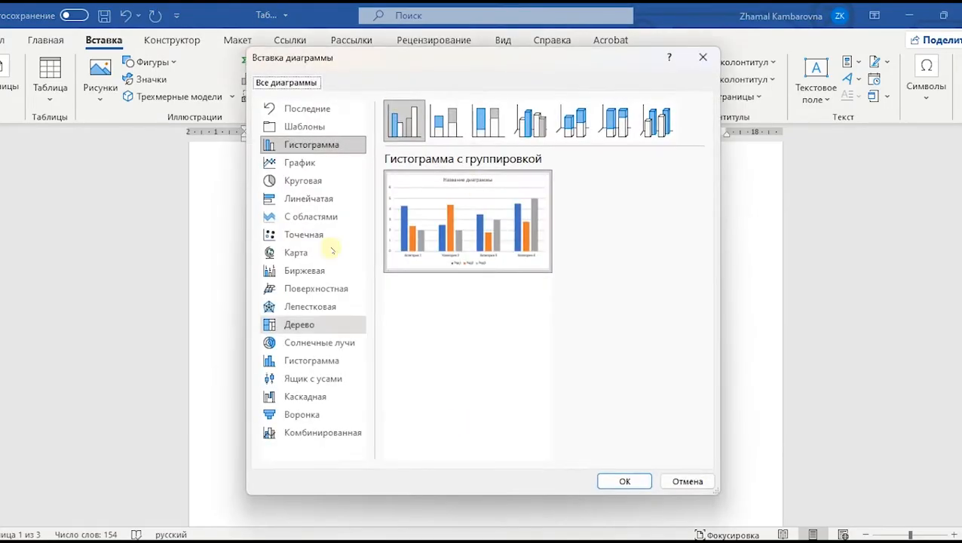
{"action": "mouse_move", "coordinate": [478, 245]}
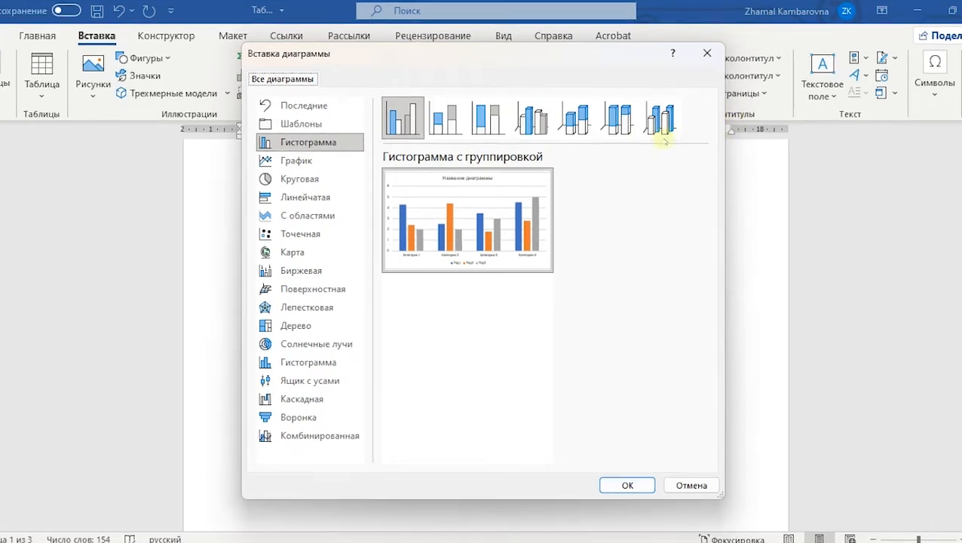
{"action": "left_click", "coordinate": [532, 134]}
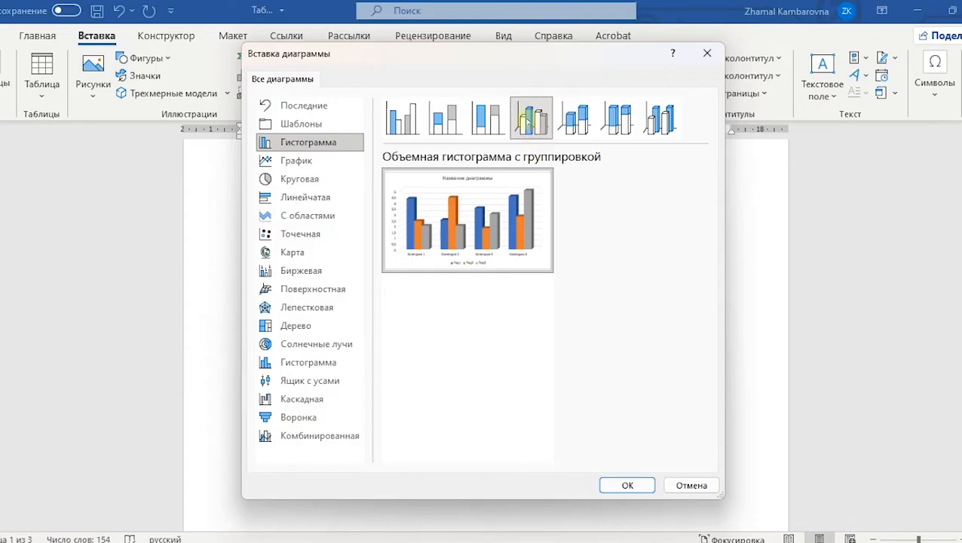
{"action": "left_click", "coordinate": [625, 484]}
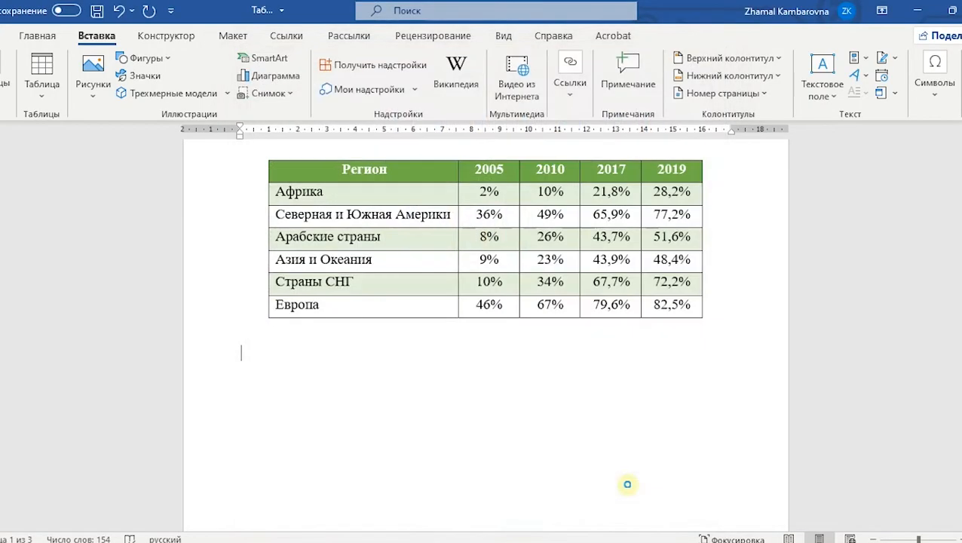
- Move the chart data window clear of the document table and copy the whole table, including its header row
{"action": "scroll", "coordinate": [689, 466], "scroll_direction": "up", "scroll_amount": 2}
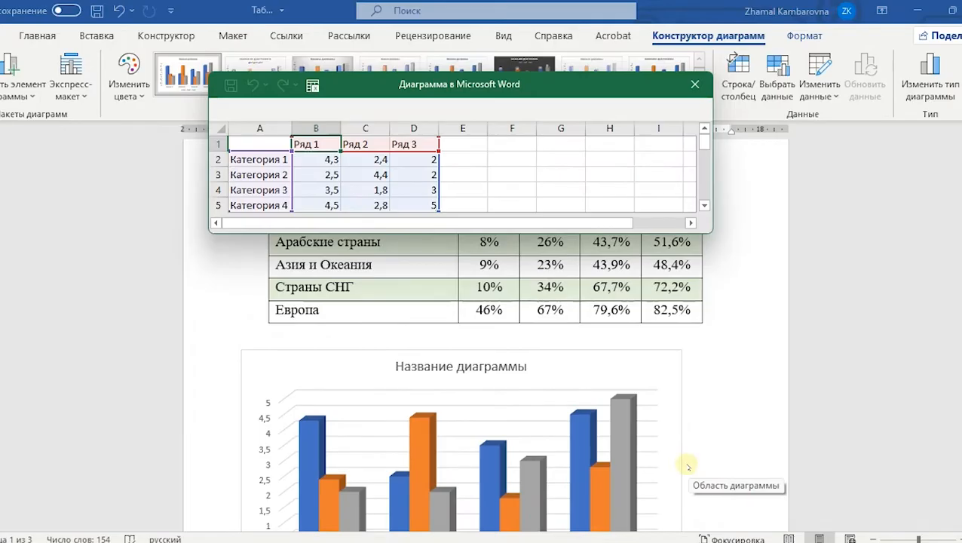
{"action": "scroll", "coordinate": [666, 462], "scroll_direction": "up", "scroll_amount": 2}
{"action": "left_click_drag", "start_coordinate": [582, 89], "coordinate": [719, 83]}
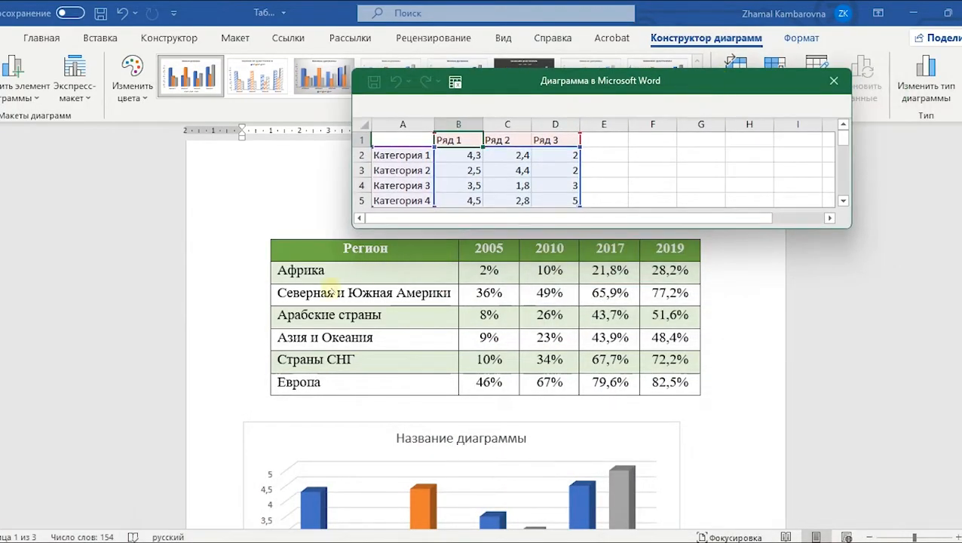
{"action": "left_click_drag", "start_coordinate": [335, 249], "coordinate": [671, 383]}
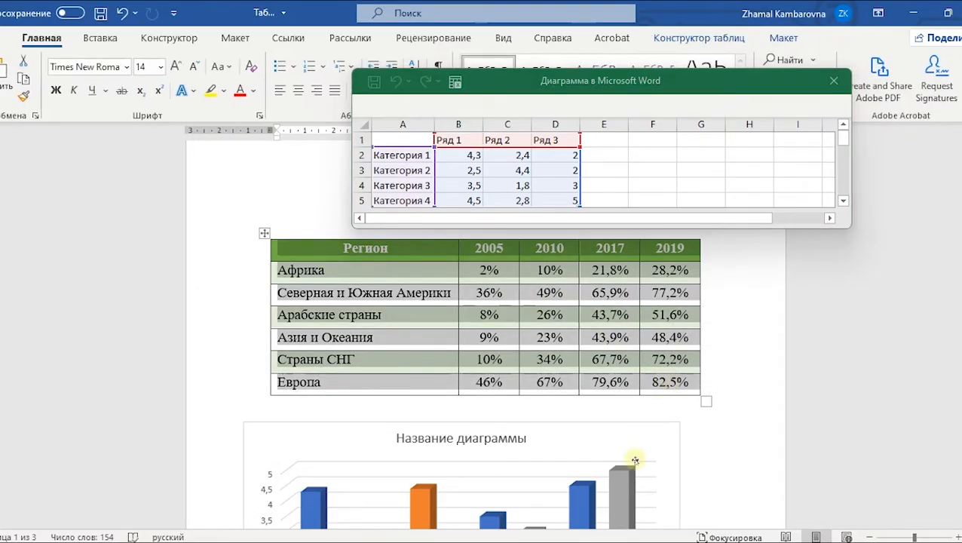
{"action": "key", "text": "ctrl+c"}
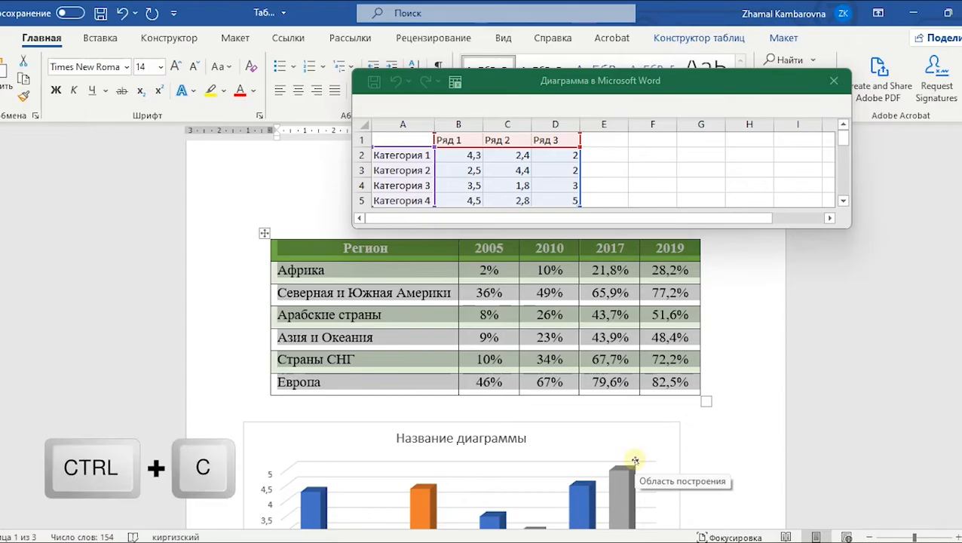
- Paste the copied table into the chart data sheet from cell A1 using destination formatting, and close the data sheet
{"action": "left_click", "coordinate": [405, 141]}
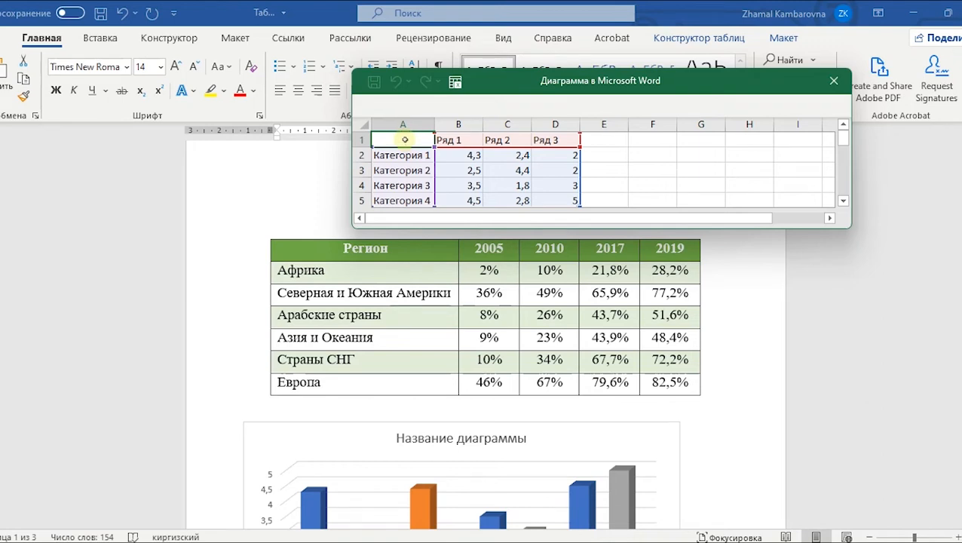
{"action": "right_click", "coordinate": [405, 141]}
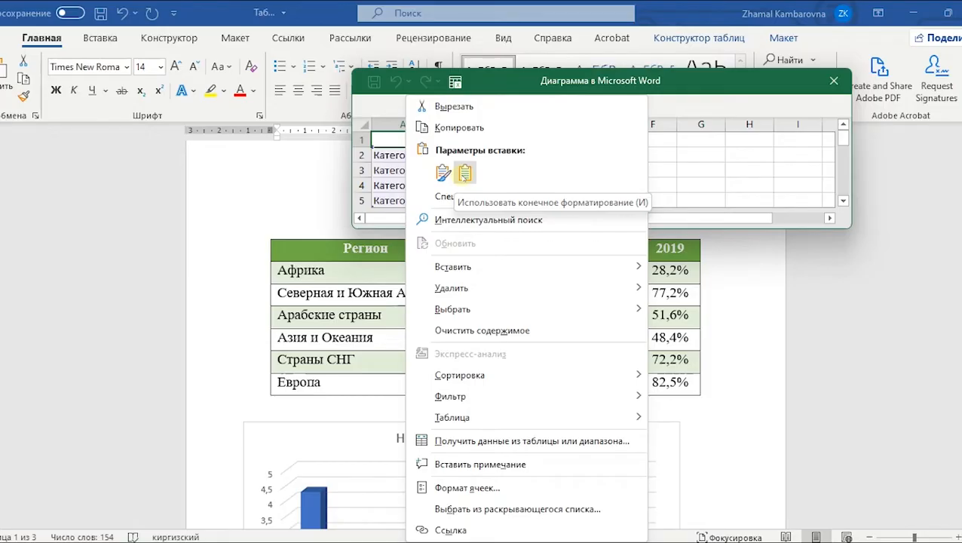
{"action": "left_click", "coordinate": [465, 174]}
{"action": "scroll", "coordinate": [588, 188], "scroll_direction": "down", "scroll_amount": 3}
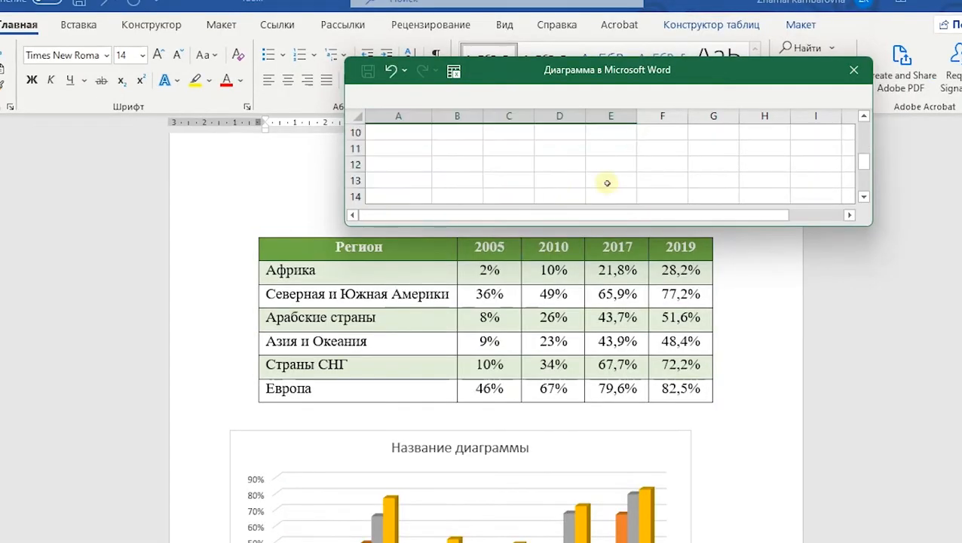
{"action": "scroll", "coordinate": [615, 181], "scroll_direction": "up", "scroll_amount": 3}
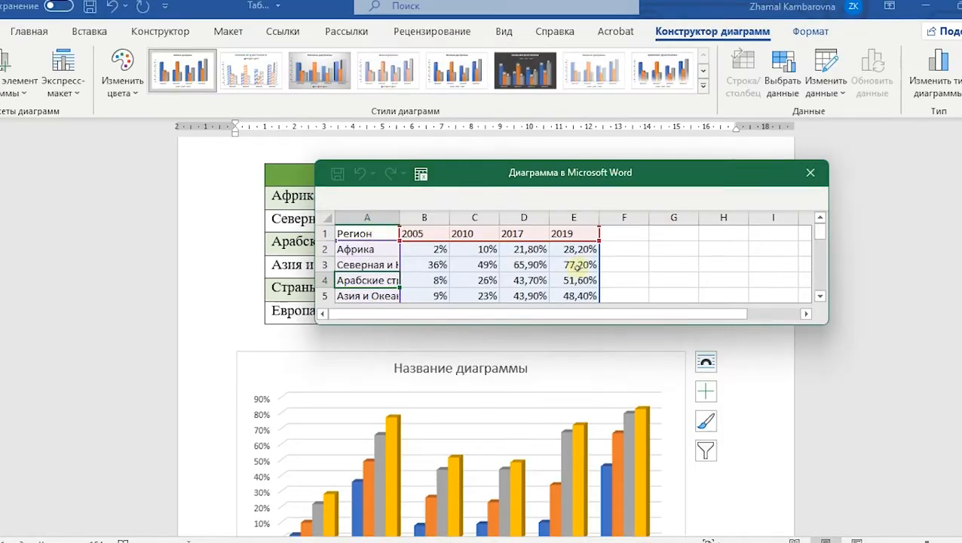
{"action": "scroll", "coordinate": [573, 280], "scroll_direction": "down", "scroll_amount": 3}
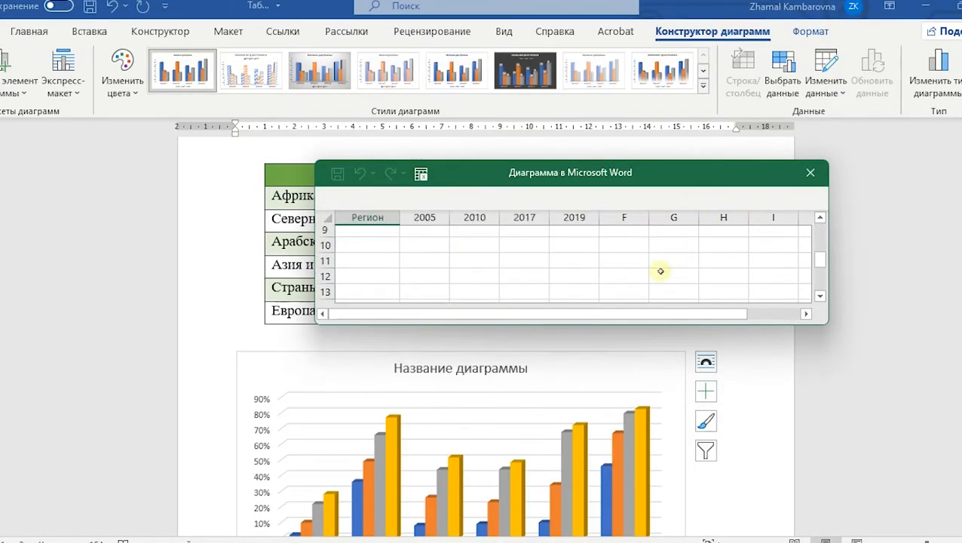
{"action": "scroll", "coordinate": [661, 270], "scroll_direction": "up", "scroll_amount": 3}
{"action": "left_click", "coordinate": [811, 173]}
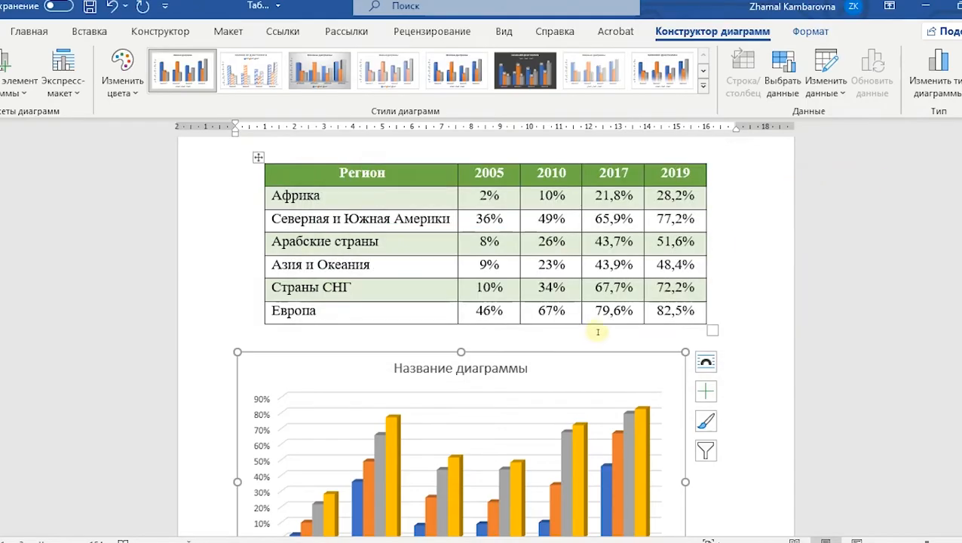
- Center the chart horizontally on the page
{"action": "scroll", "coordinate": [598, 332], "scroll_direction": "down", "scroll_amount": 3}
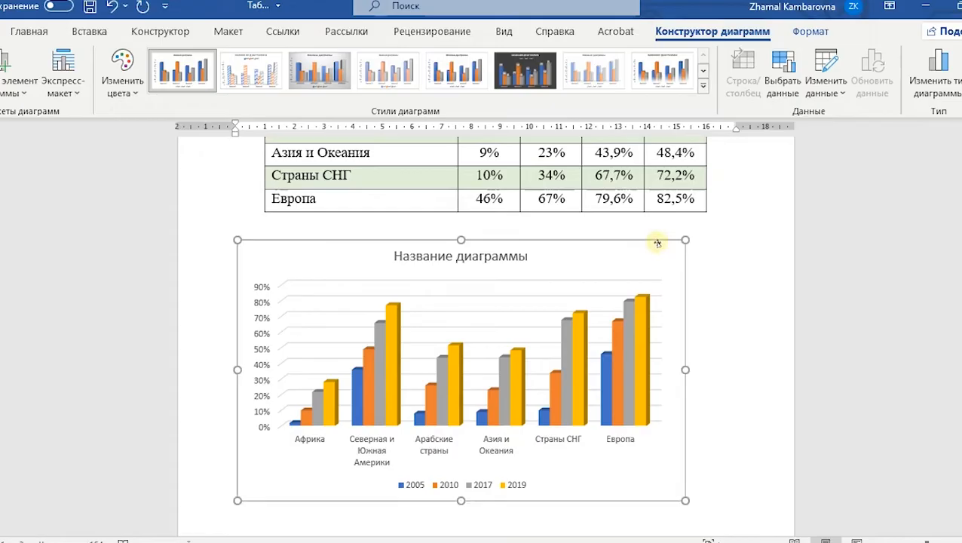
{"action": "left_click", "coordinate": [29, 31]}
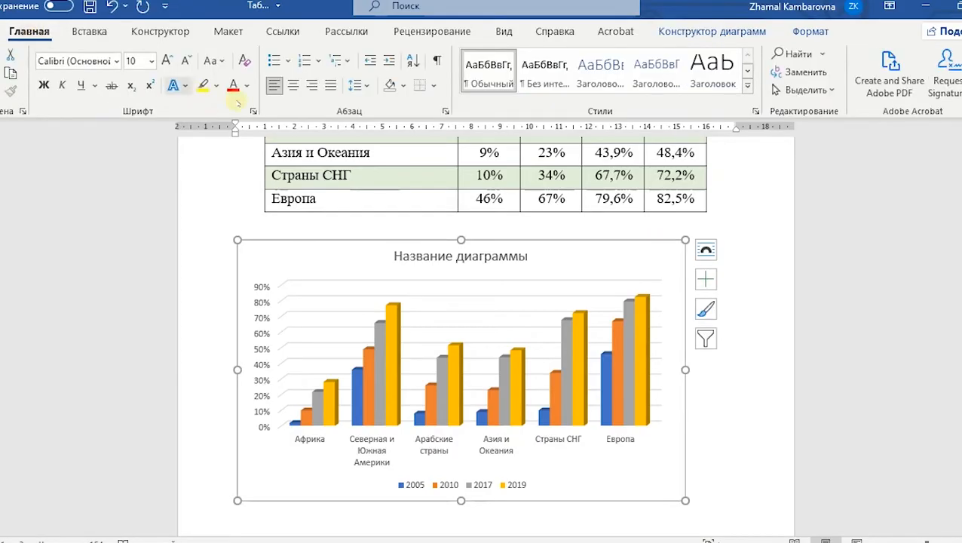
{"action": "left_click", "coordinate": [293, 85]}
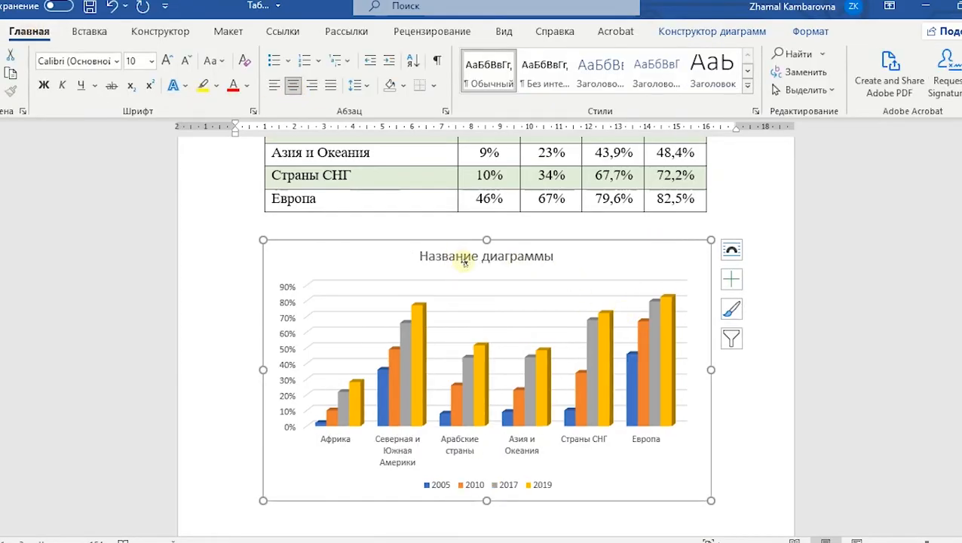
- Replace the chart's placeholder title with the copied table heading "Интернет-пользователи по регионам"
{"action": "scroll", "coordinate": [465, 262], "scroll_direction": "up", "scroll_amount": 5}
{"action": "left_click", "coordinate": [357, 242]}
{"action": "left_click_drag", "start_coordinate": [483, 241], "coordinate": [595, 243]}
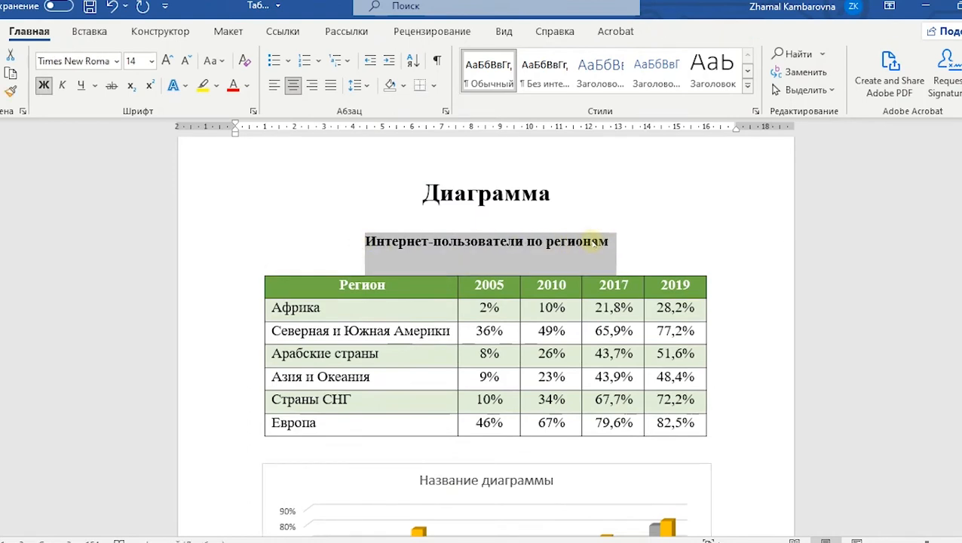
{"action": "scroll", "coordinate": [588, 259], "scroll_direction": "down", "scroll_amount": 3}
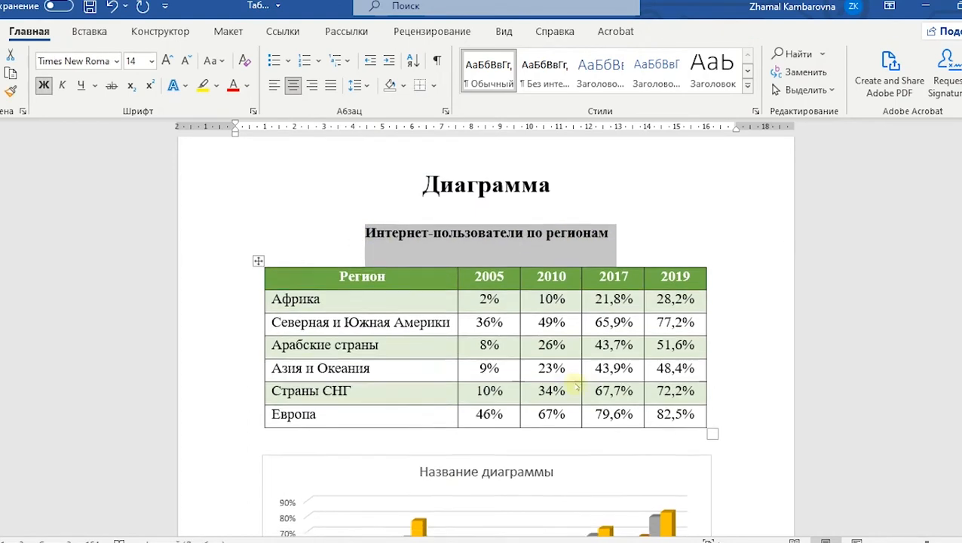
{"action": "left_click", "coordinate": [423, 330]}
{"action": "key", "text": "ctrl+c"}
{"action": "left_click_drag", "start_coordinate": [423, 330], "coordinate": [574, 330]}
{"action": "key", "text": "ctrl+v"}
{"action": "scroll", "coordinate": [755, 355], "scroll_direction": "down", "scroll_amount": 2}
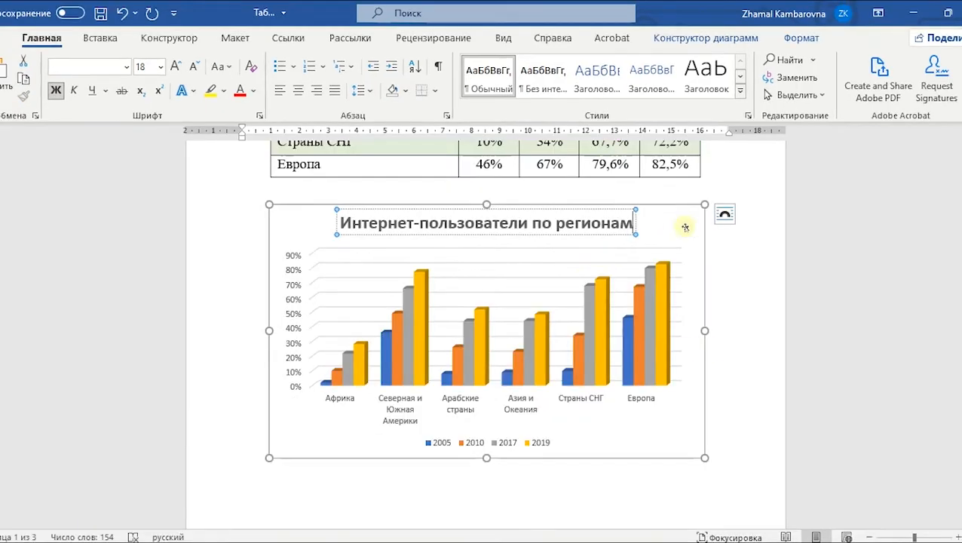
{"action": "left_click", "coordinate": [683, 213]}
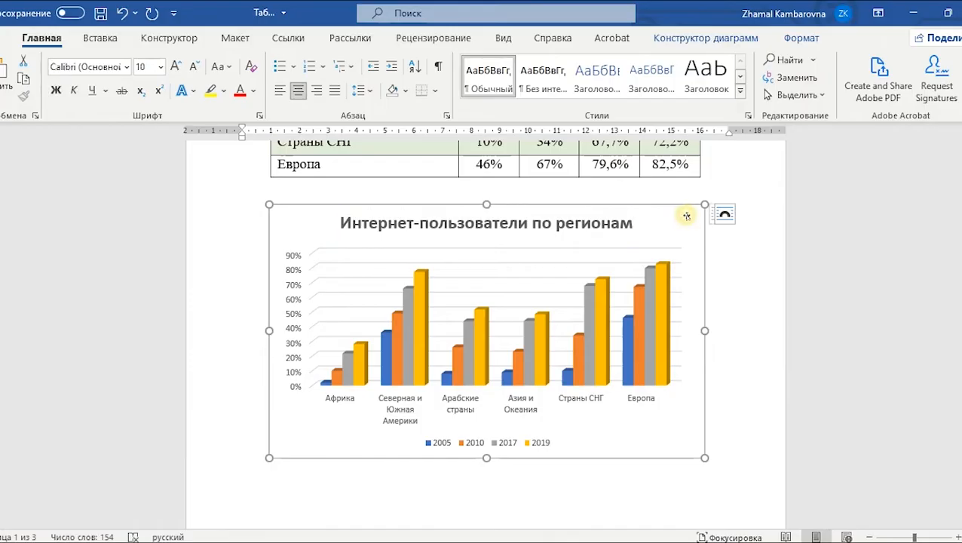
- Apply the first style in the chart styles gallery to the column chart
{"action": "left_click", "coordinate": [722, 39]}
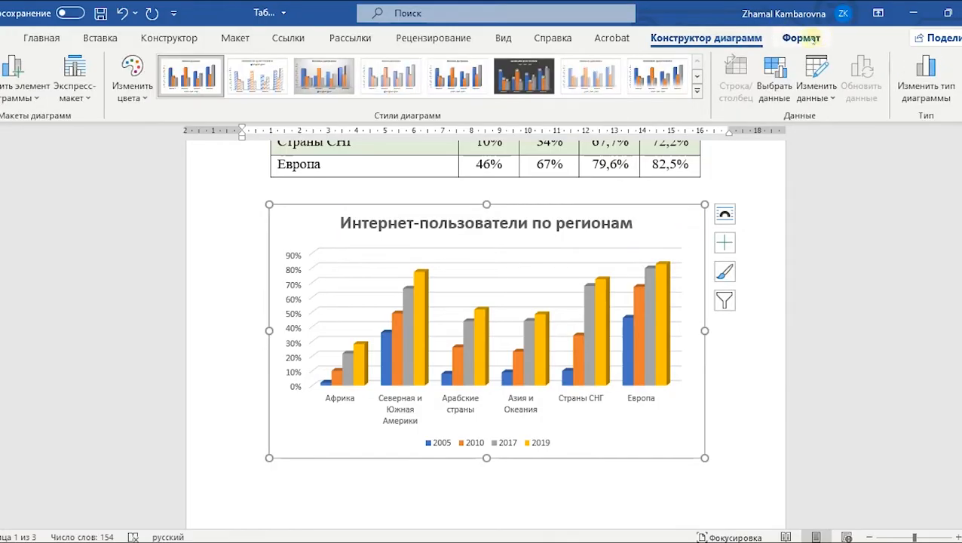
{"action": "left_click", "coordinate": [807, 40]}
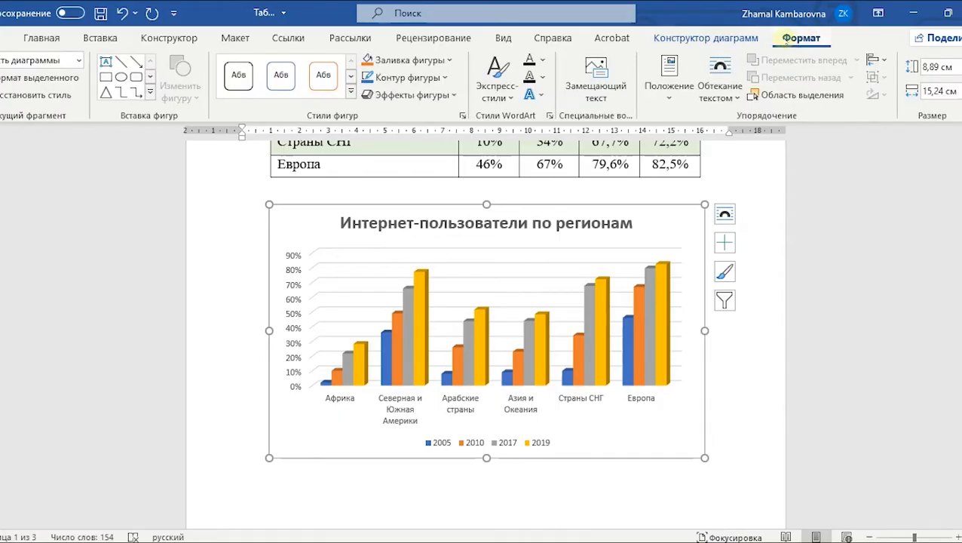
{"action": "left_click", "coordinate": [724, 37]}
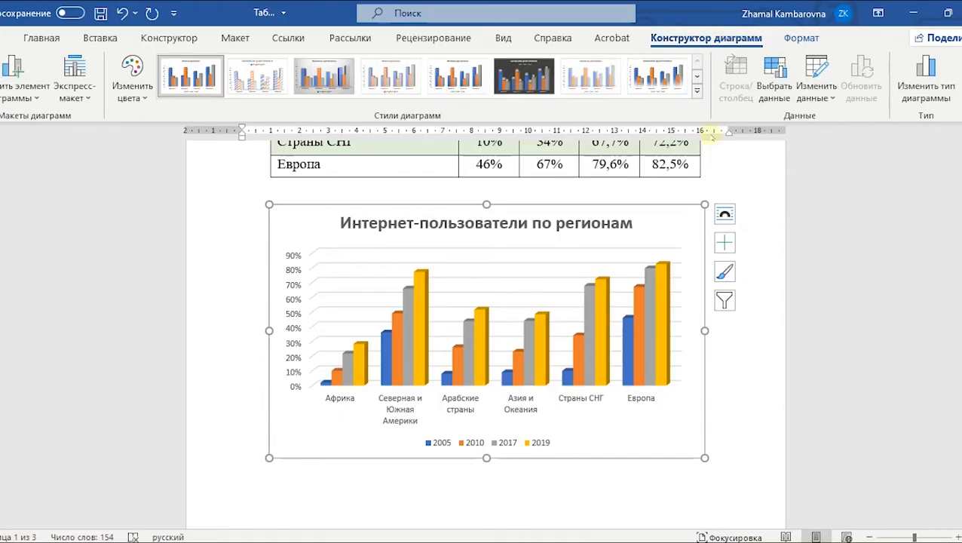
{"action": "left_click", "coordinate": [697, 91]}
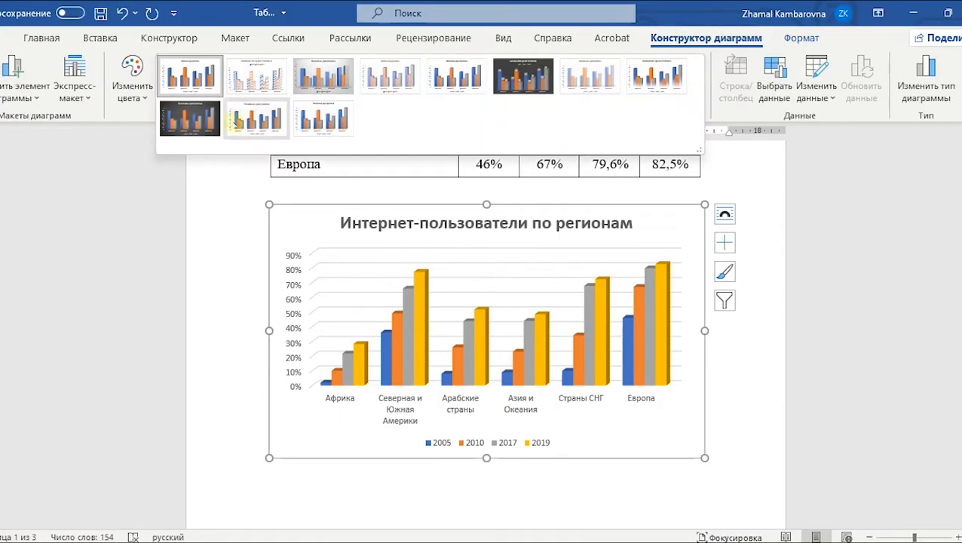
{"action": "left_click", "coordinate": [191, 78]}
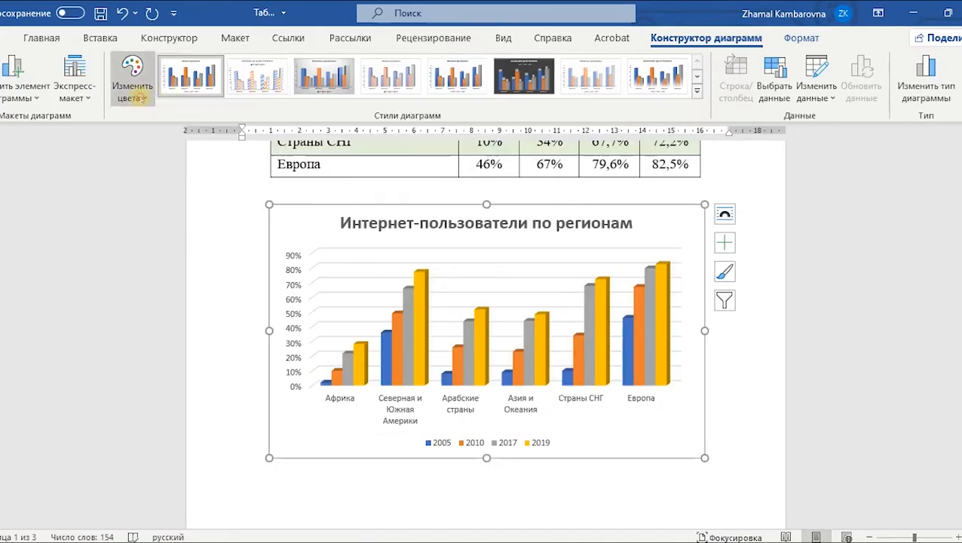
- Recolor the chart with the orange, yellow, green and brown color palette and show its formatting options
{"action": "left_click", "coordinate": [132, 75]}
{"action": "left_click", "coordinate": [195, 188]}
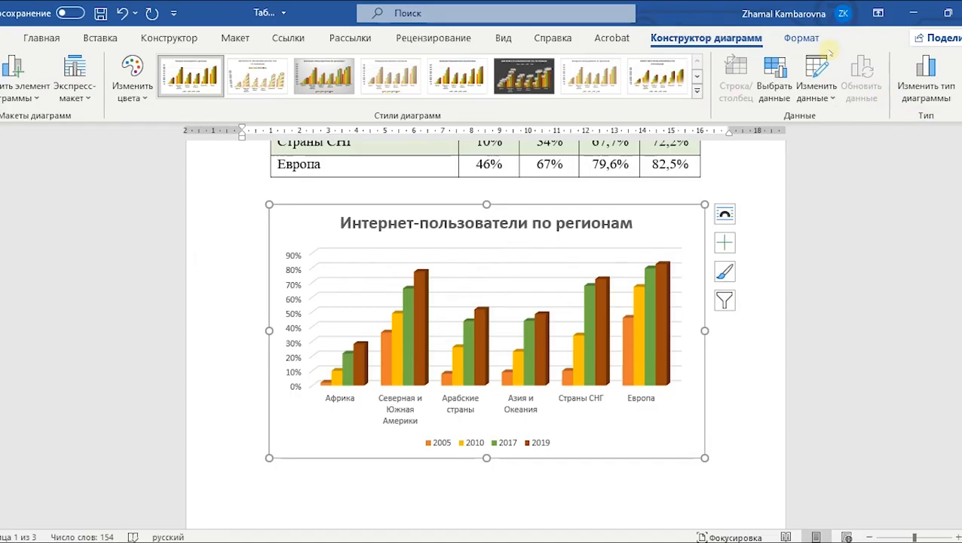
{"action": "left_click", "coordinate": [801, 37]}
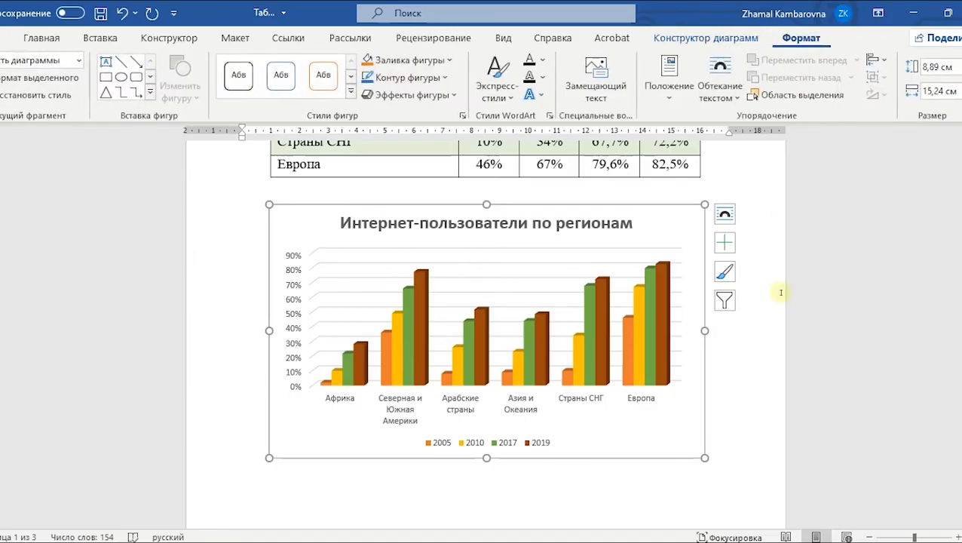
- Examine the column chart's available elements, text-wrapping layout options and style choices
{"action": "left_click", "coordinate": [770, 216]}
{"action": "left_click", "coordinate": [659, 252]}
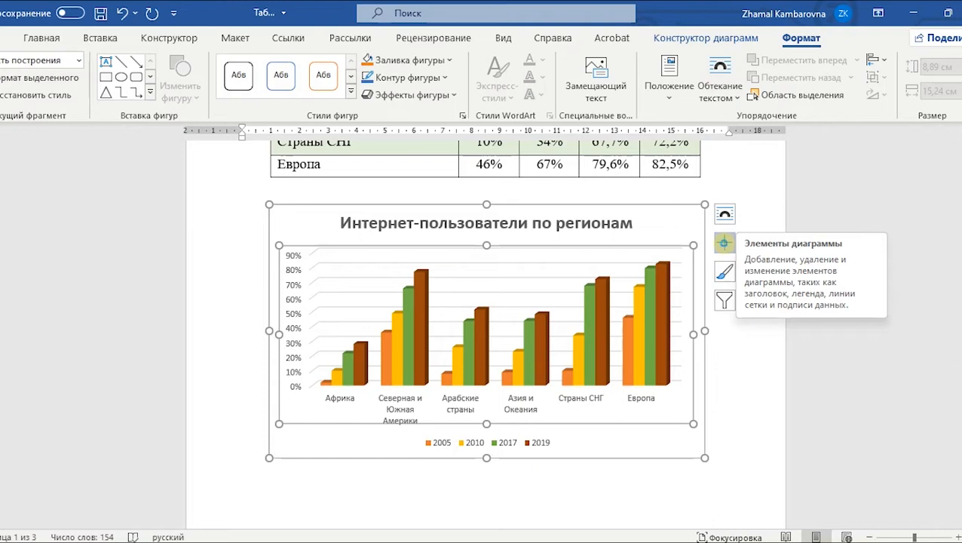
{"action": "left_click", "coordinate": [725, 242]}
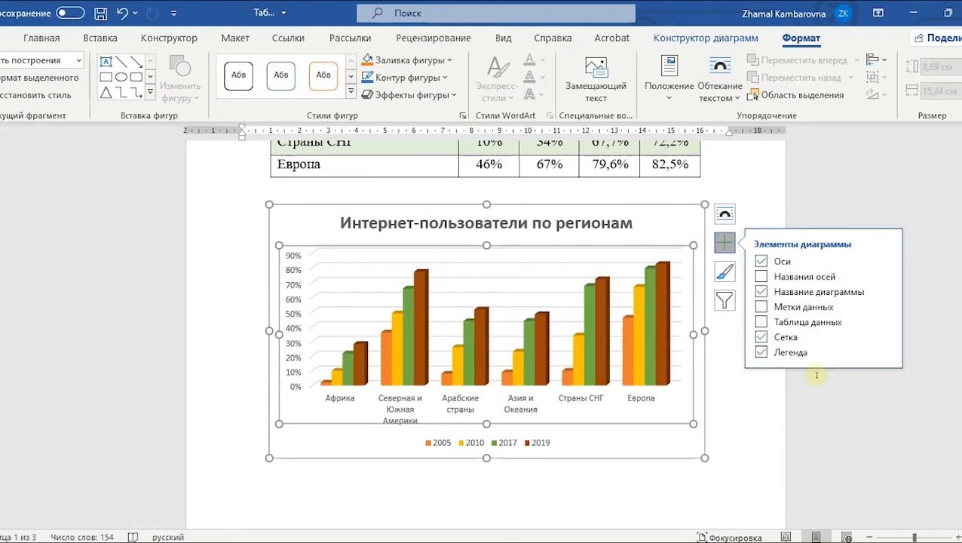
{"action": "mouse_move", "coordinate": [779, 357]}
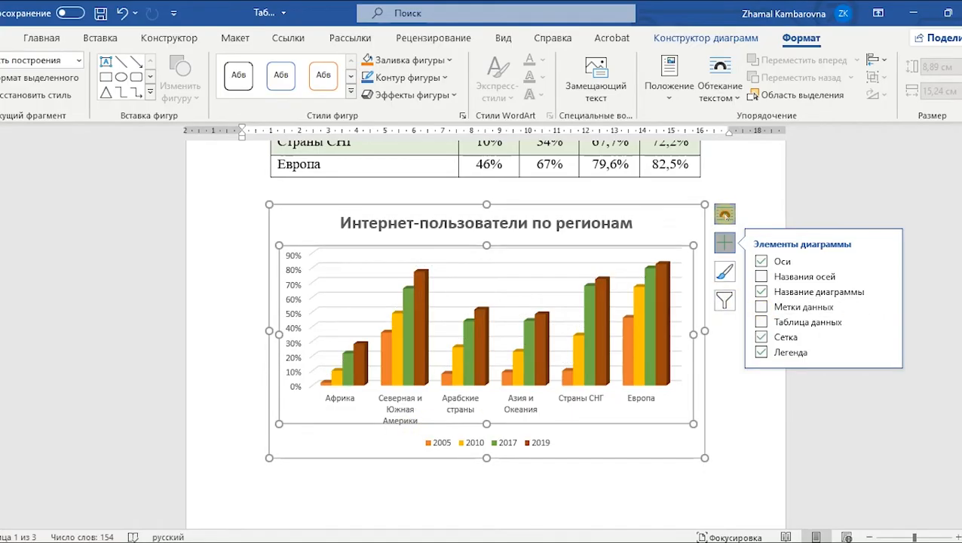
{"action": "left_click", "coordinate": [724, 214]}
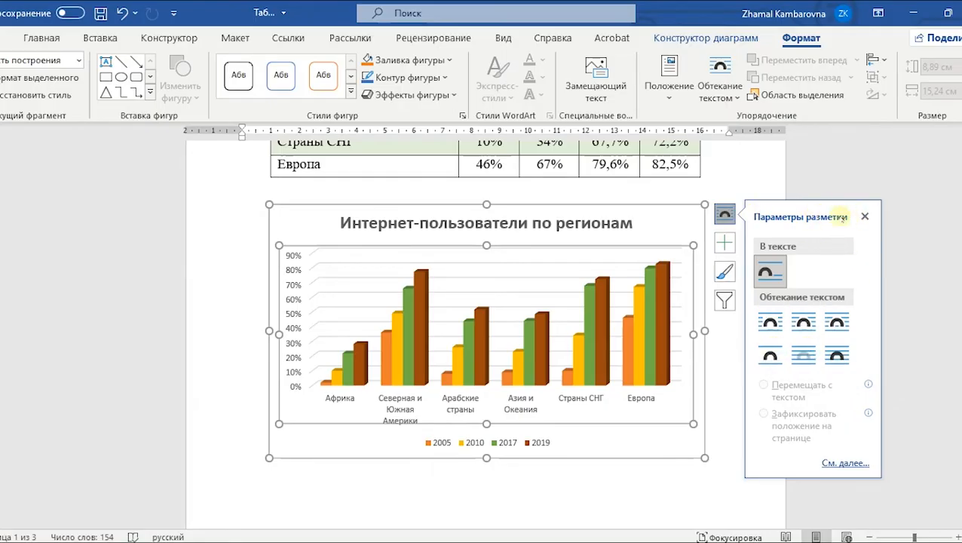
{"action": "left_click", "coordinate": [726, 275]}
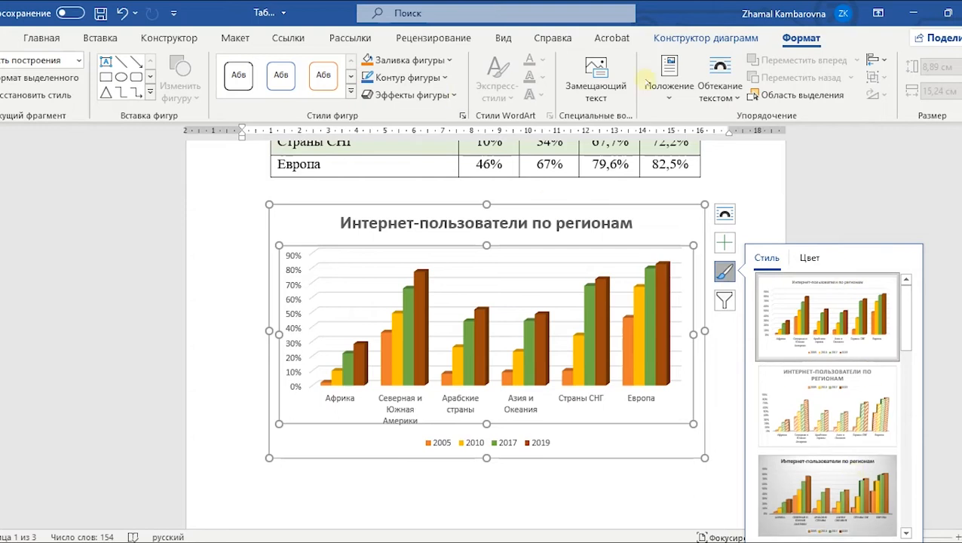
{"action": "left_click", "coordinate": [706, 37]}
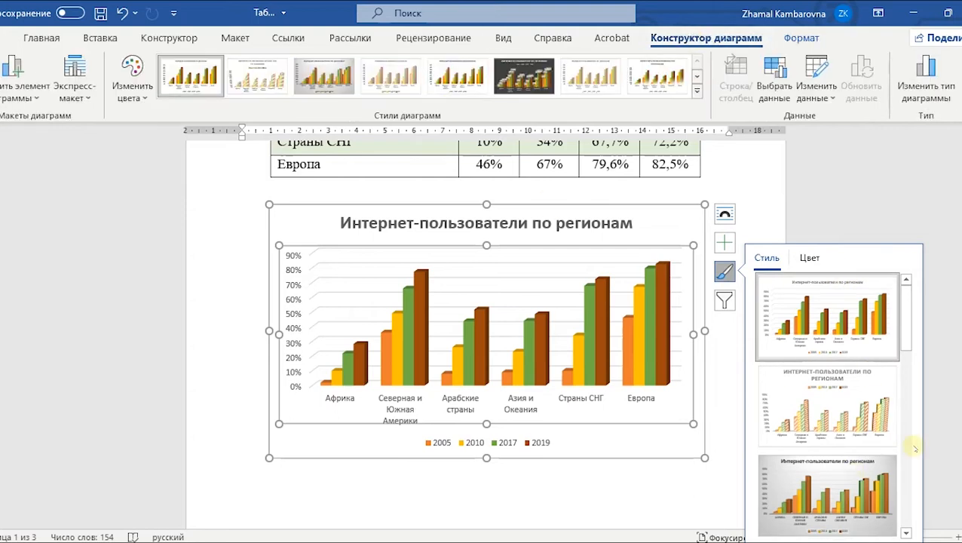
- Review the column chart's filter values for series and categories, leaving every year and region selected
{"action": "left_click", "coordinate": [725, 300]}
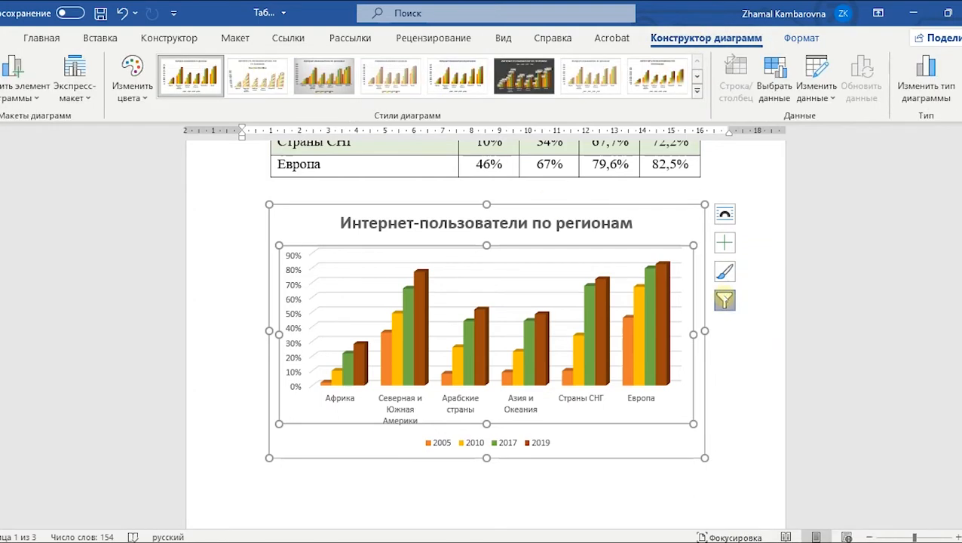
{"action": "left_click", "coordinate": [724, 300]}
{"action": "left_click", "coordinate": [726, 299]}
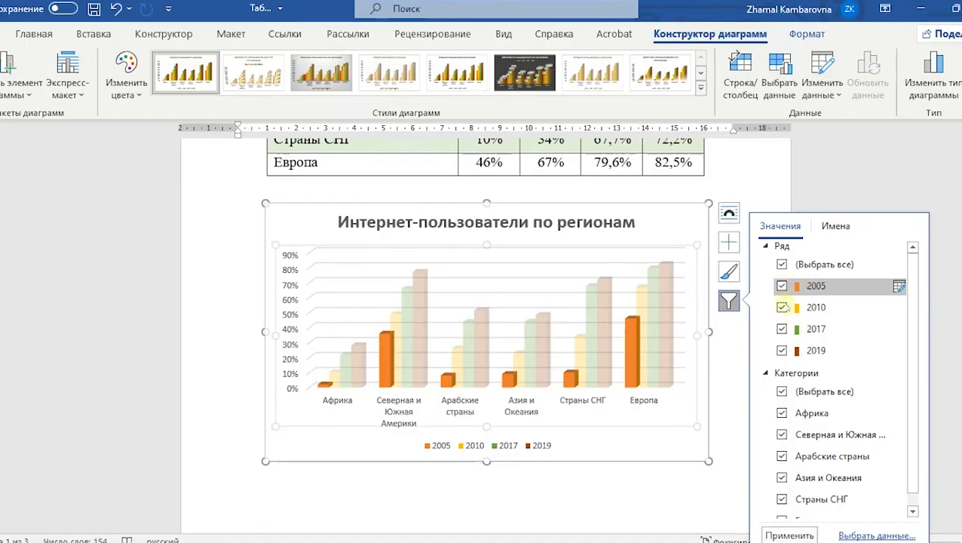
{"action": "scroll", "coordinate": [811, 438], "scroll_direction": "down", "scroll_amount": 1}
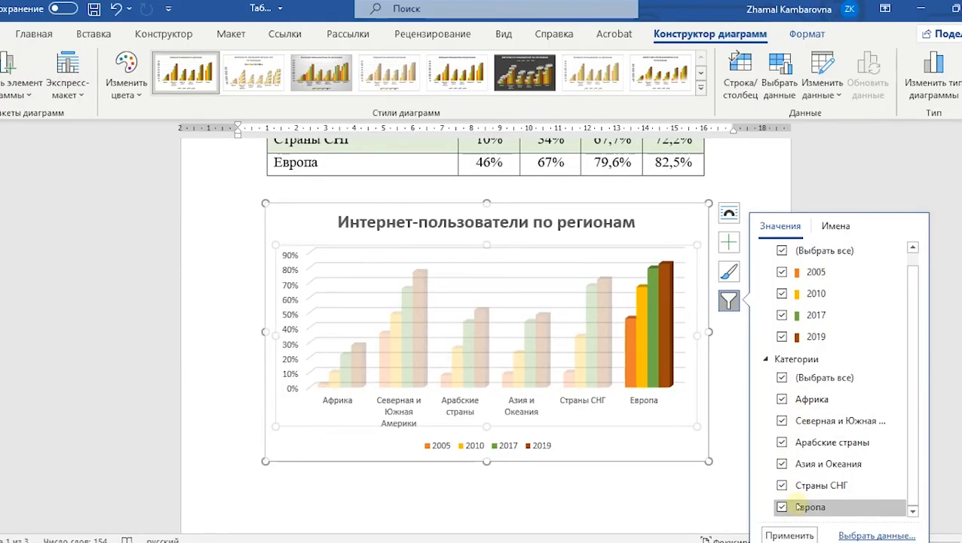
{"action": "left_click", "coordinate": [735, 399]}
- Delete the surplus blank lines above the heading "Статистика браузеров в мире с декабря 2019 по январь 2021"
{"action": "scroll", "coordinate": [492, 445], "scroll_direction": "up", "scroll_amount": 4}
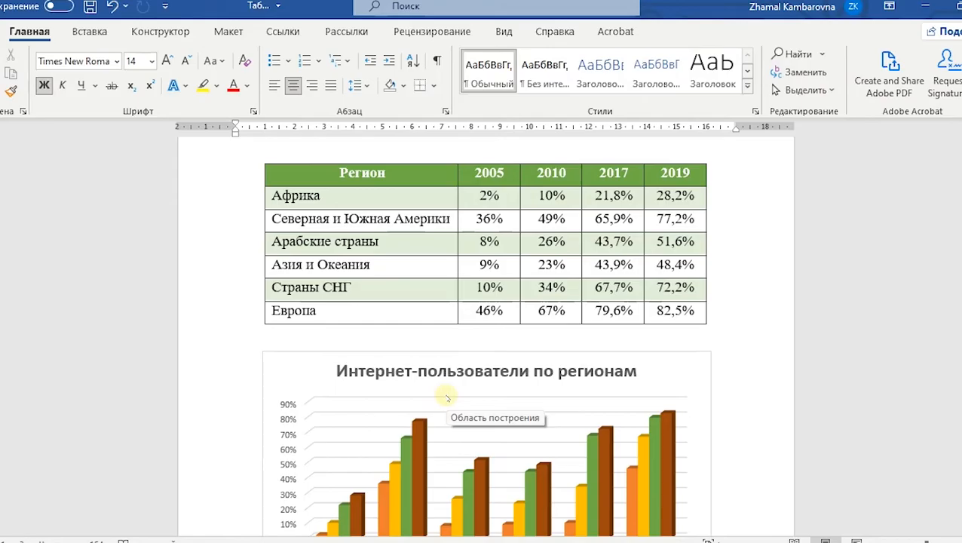
{"action": "scroll", "coordinate": [446, 392], "scroll_direction": "down", "scroll_amount": 3}
{"action": "scroll", "coordinate": [446, 396], "scroll_direction": "down", "scroll_amount": 7}
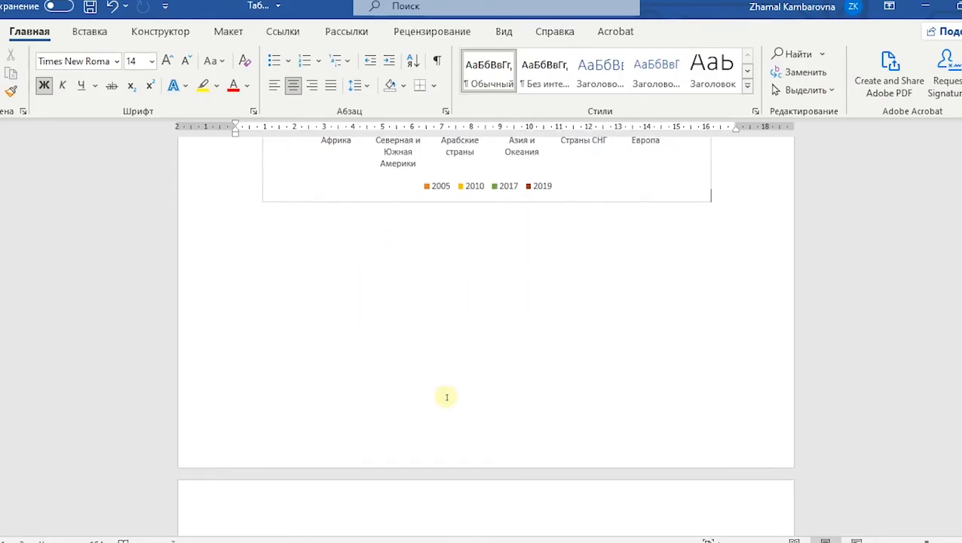
{"action": "left_click", "coordinate": [417, 401]}
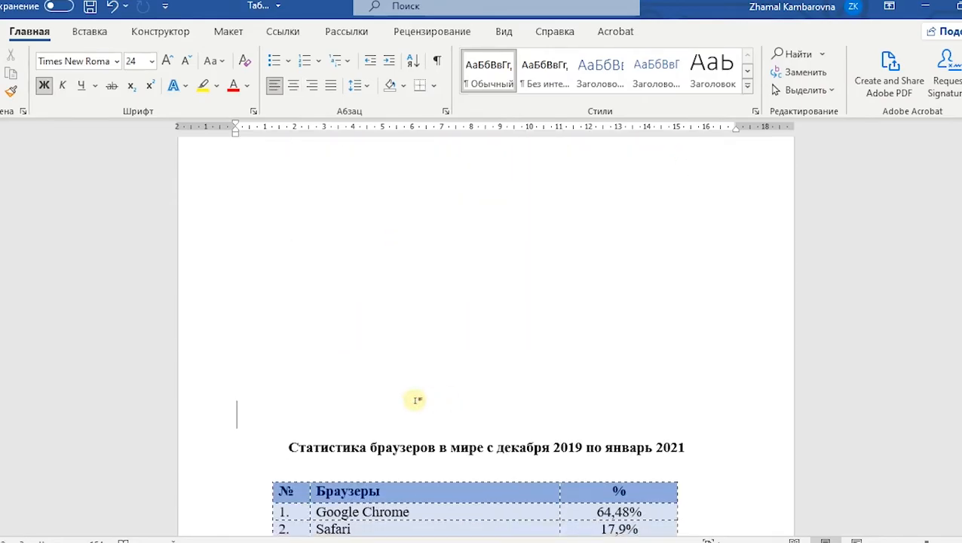
{"action": "key", "text": "Delete"}
{"action": "key", "text": "BackSpace"}
{"action": "key", "text": "BackSpace"}
{"action": "key", "text": "BackSpace"}
{"action": "key", "text": "BackSpace"}
{"action": "key", "text": "BackSpace"}
{"action": "key", "text": "BackSpace"}
{"action": "key", "text": "BackSpace"}
{"action": "key", "text": "BackSpace"}
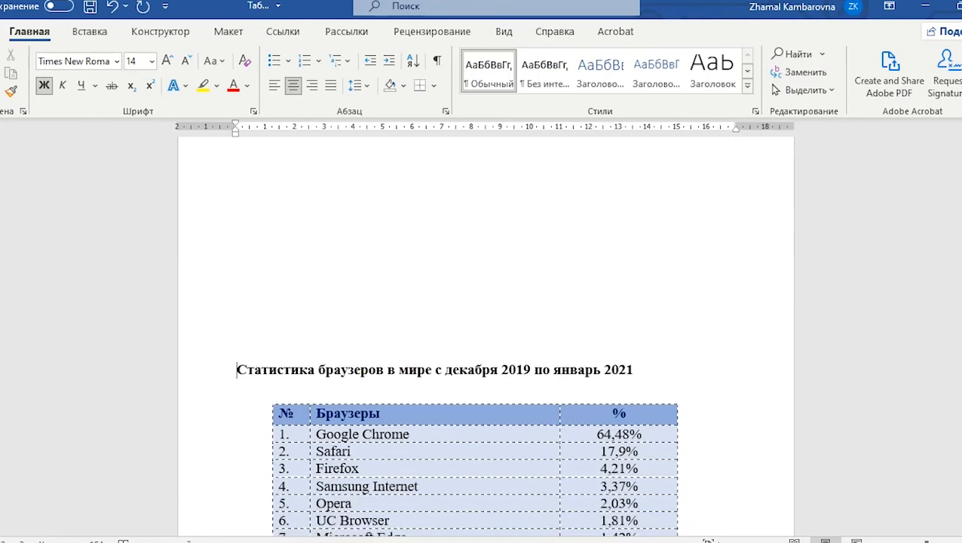
- Add two line breaks before the browser statistics heading and center the heading on the page
{"action": "key", "text": "Return"}
{"action": "key", "text": "Return"}
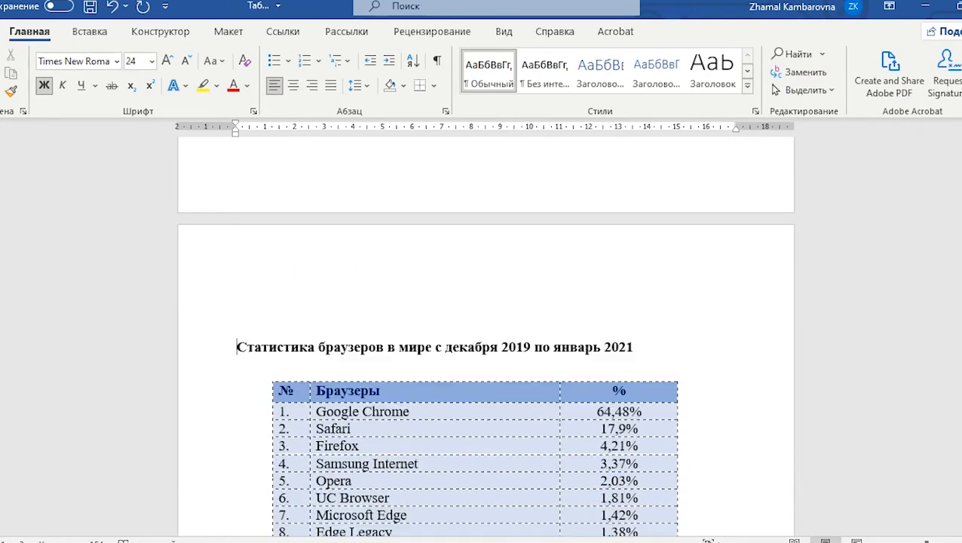
{"action": "left_click", "coordinate": [293, 84]}
{"action": "scroll", "coordinate": [558, 287], "scroll_direction": "down", "scroll_amount": 5}
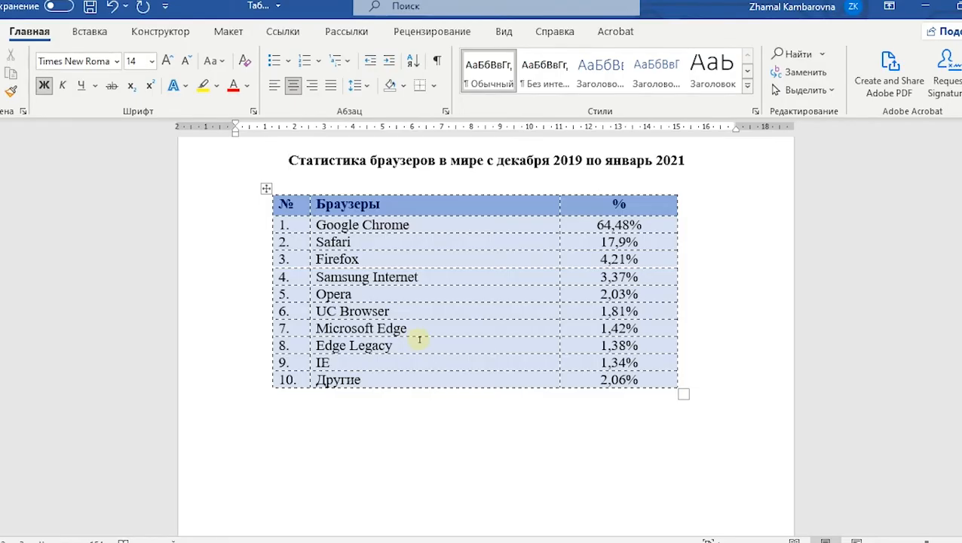
{"action": "left_click", "coordinate": [89, 31]}
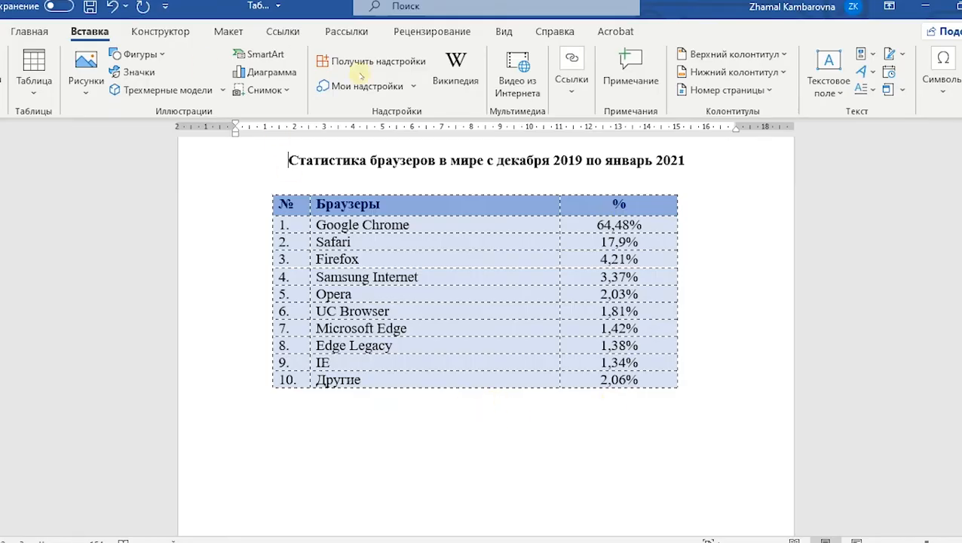
{"action": "left_click", "coordinate": [287, 74]}
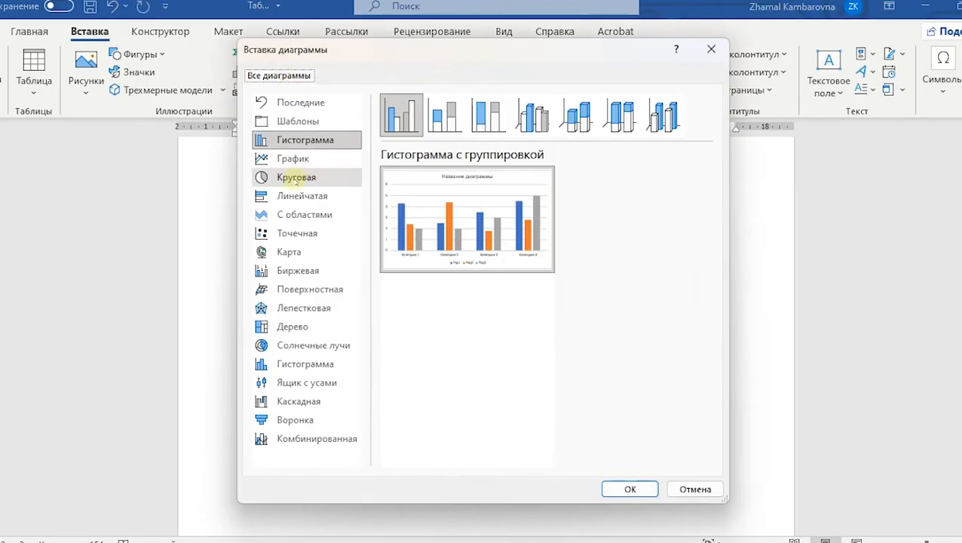
{"action": "left_click", "coordinate": [296, 178]}
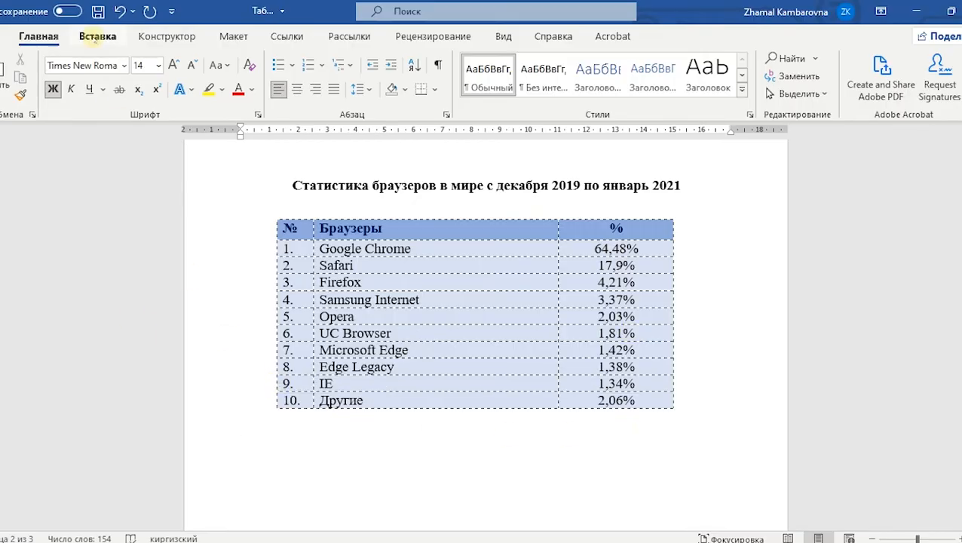
- Insert a 3-D pie chart (Объемная круговая) below the browser statistics table
{"action": "left_click", "coordinate": [97, 37]}
{"action": "left_click", "coordinate": [277, 84]}
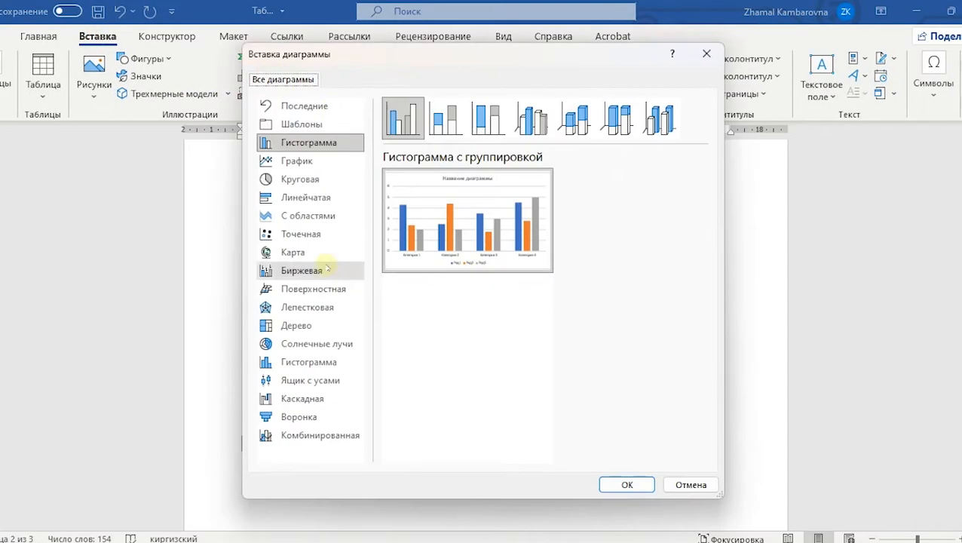
{"action": "left_click", "coordinate": [309, 181]}
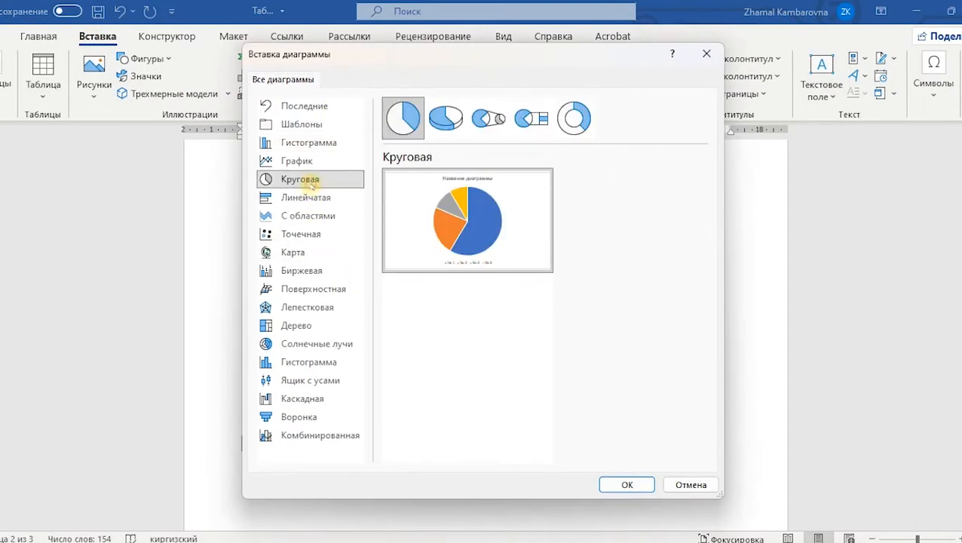
{"action": "left_click", "coordinate": [445, 123]}
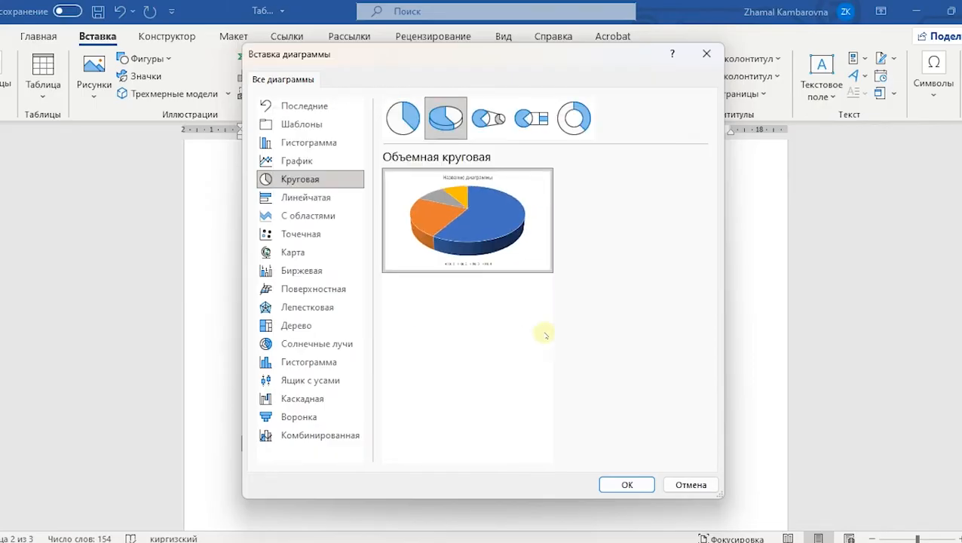
{"action": "left_click", "coordinate": [626, 484]}
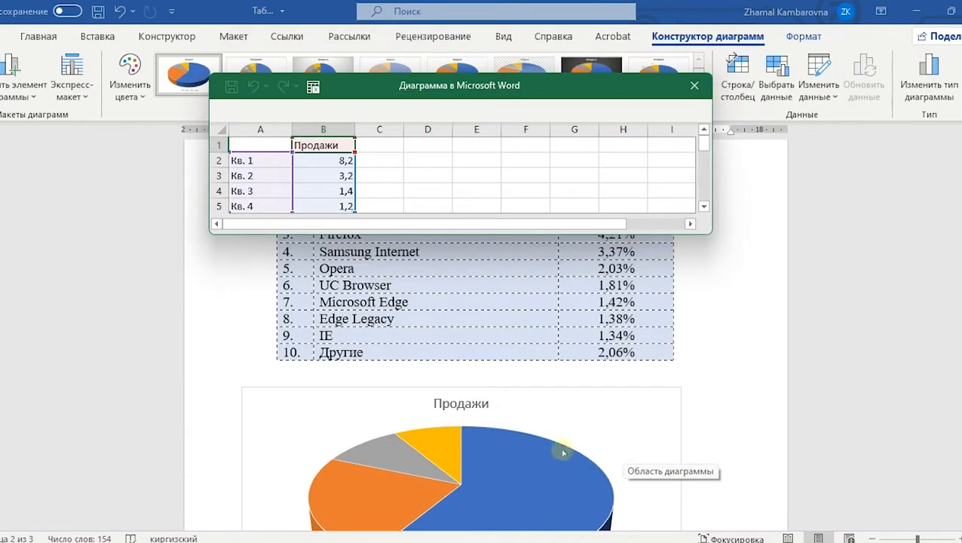
- Copy the "Браузеры" and "%" columns of the browser table, including the header row, keeping the data sheet out of the way
{"action": "left_click_drag", "start_coordinate": [573, 86], "coordinate": [687, 418]}
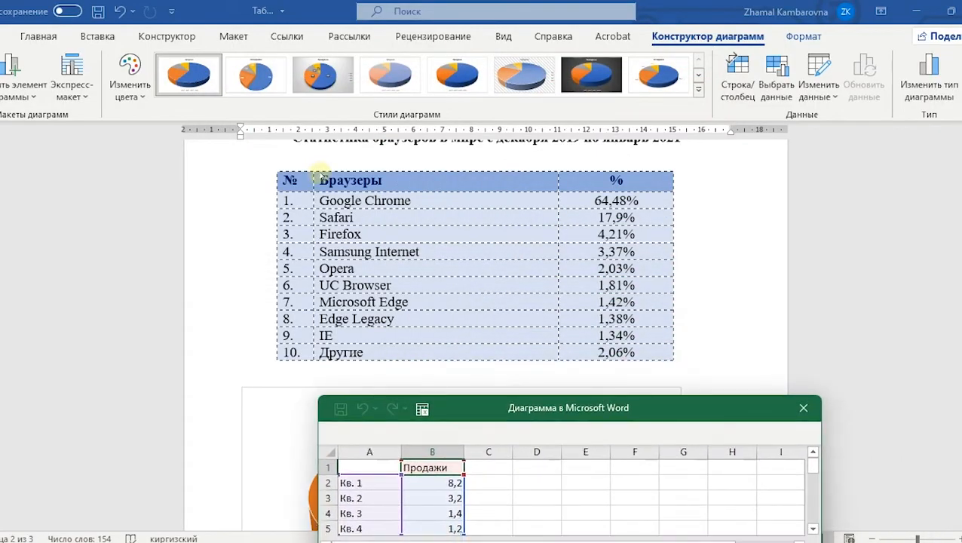
{"action": "left_click_drag", "start_coordinate": [325, 180], "coordinate": [631, 347]}
{"action": "key", "text": "ctrl+c"}
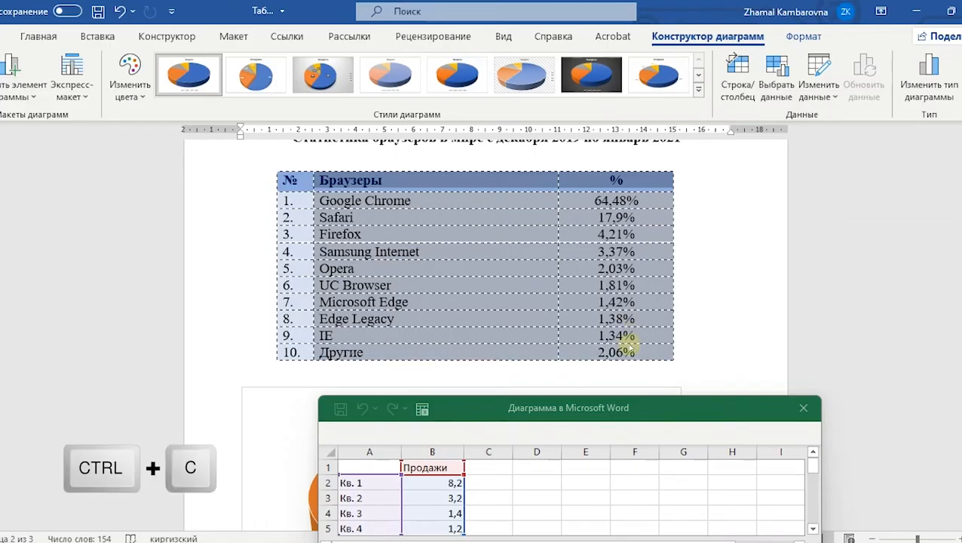
{"action": "left_click", "coordinate": [252, 178]}
{"action": "left_click", "coordinate": [299, 200]}
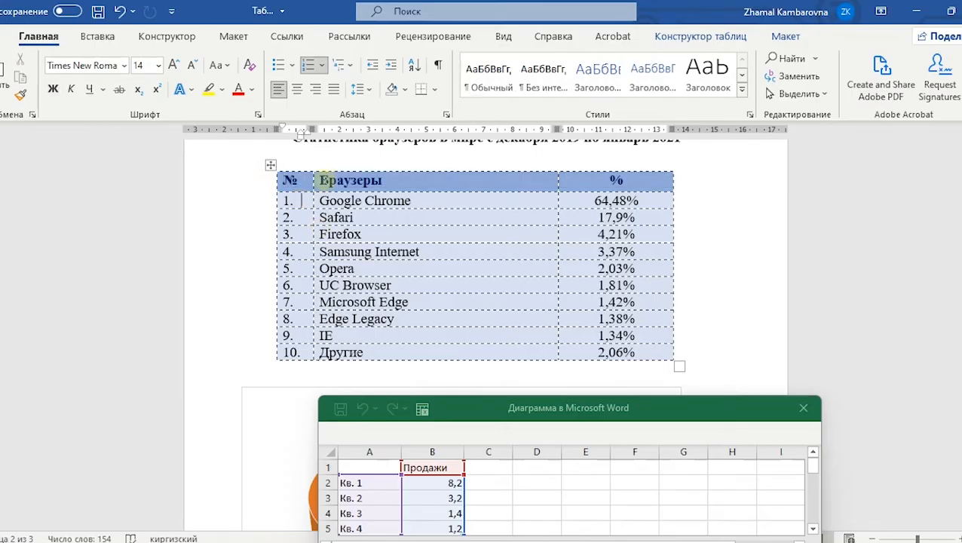
{"action": "left_click_drag", "start_coordinate": [323, 181], "coordinate": [589, 345]}
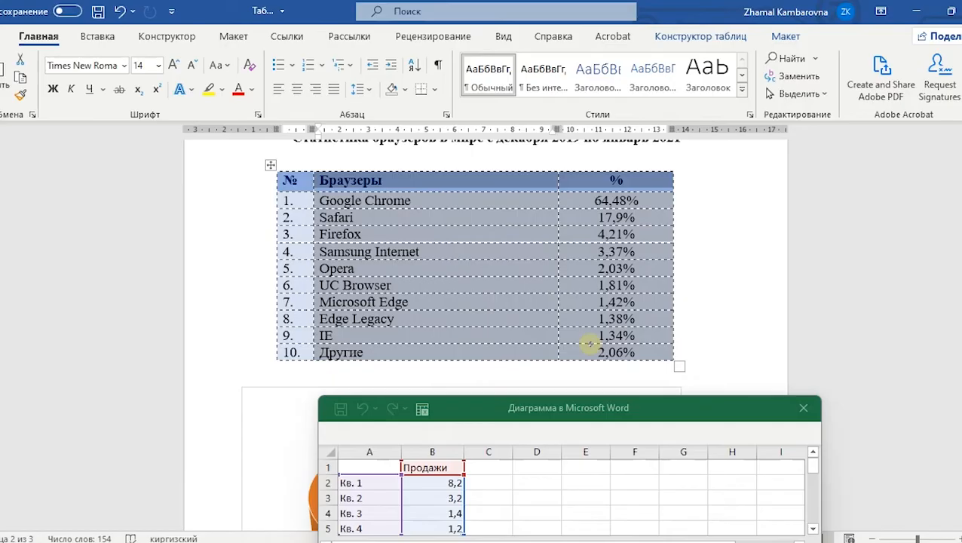
{"action": "scroll", "coordinate": [555, 350], "scroll_direction": "down", "scroll_amount": 2}
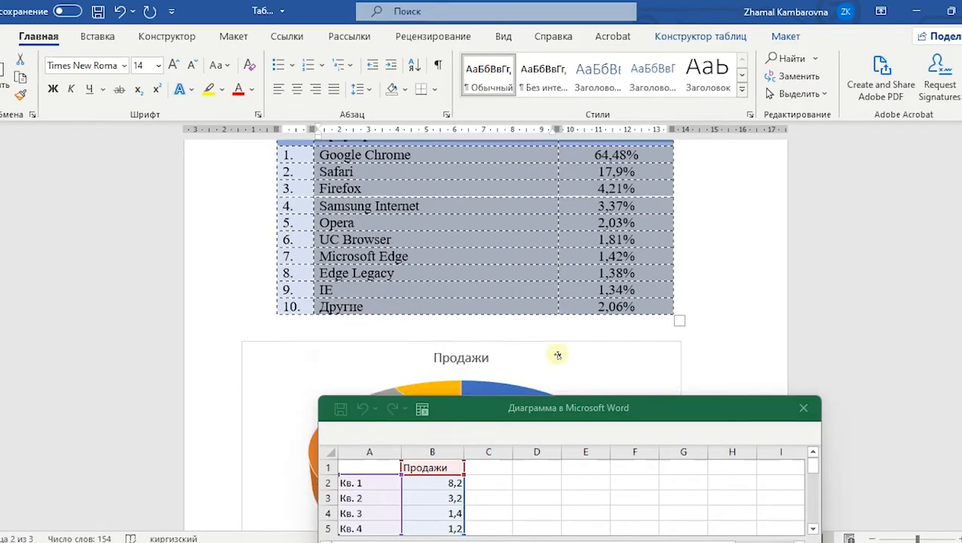
- Paste the copied columns into the chart data sheet starting at cell A1, using destination formatting
{"action": "left_click_drag", "start_coordinate": [696, 411], "coordinate": [764, 258]}
{"action": "left_click", "coordinate": [445, 316]}
{"action": "right_click", "coordinate": [448, 317]}
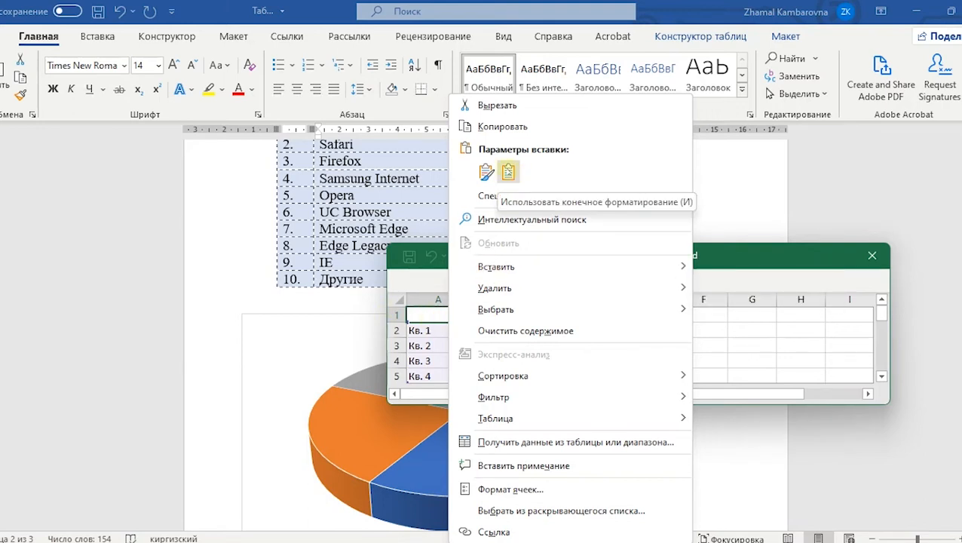
{"action": "left_click", "coordinate": [508, 172]}
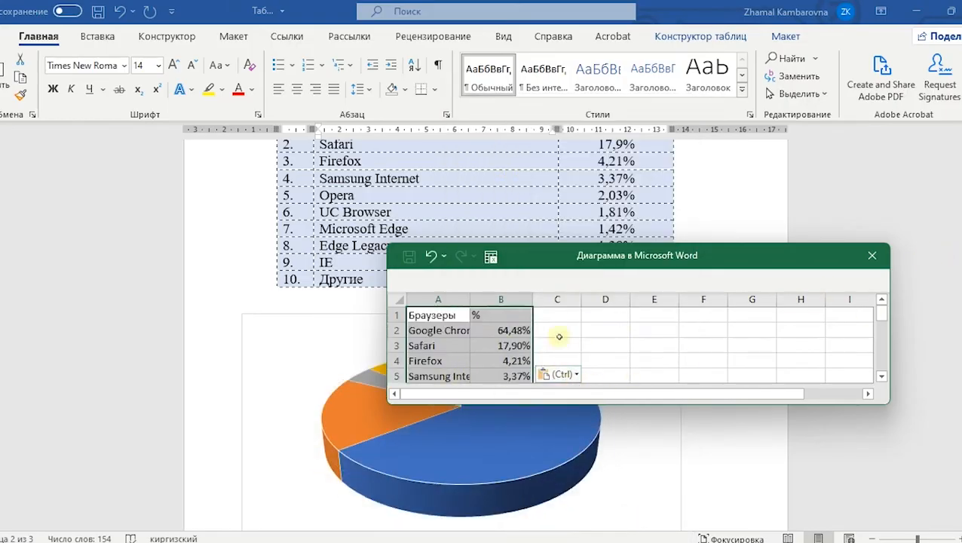
- Check the pasted browser rows against the pie chart and close the chart data sheet
{"action": "scroll", "coordinate": [558, 338], "scroll_direction": "down", "scroll_amount": 3}
{"action": "scroll", "coordinate": [539, 362], "scroll_direction": "up", "scroll_amount": 1}
{"action": "scroll", "coordinate": [539, 362], "scroll_direction": "up", "scroll_amount": 1}
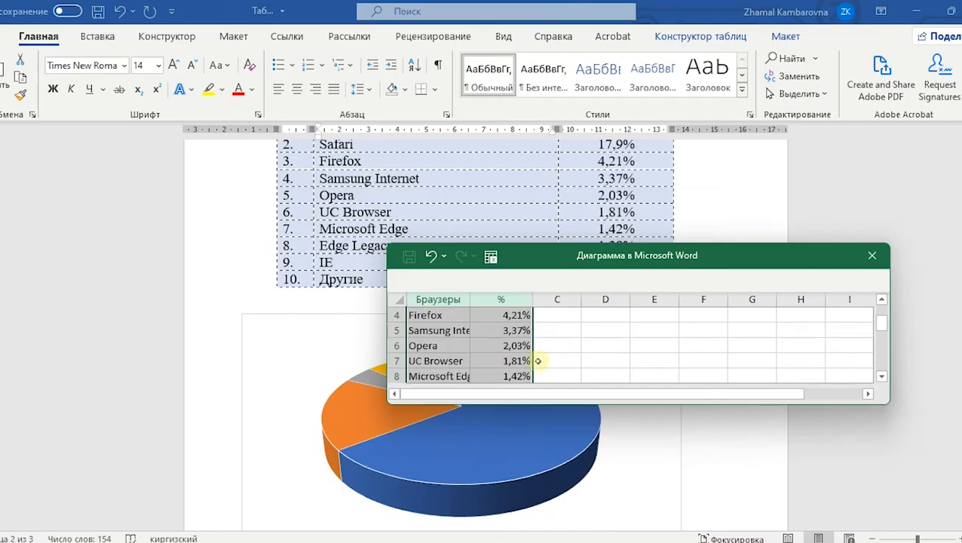
{"action": "left_click_drag", "start_coordinate": [692, 249], "coordinate": [731, 116]}
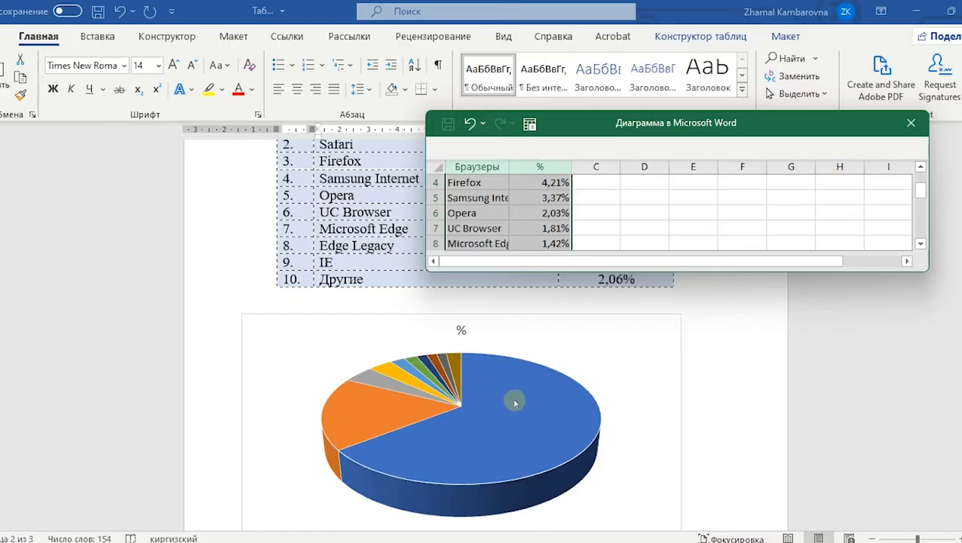
{"action": "left_click", "coordinate": [909, 125]}
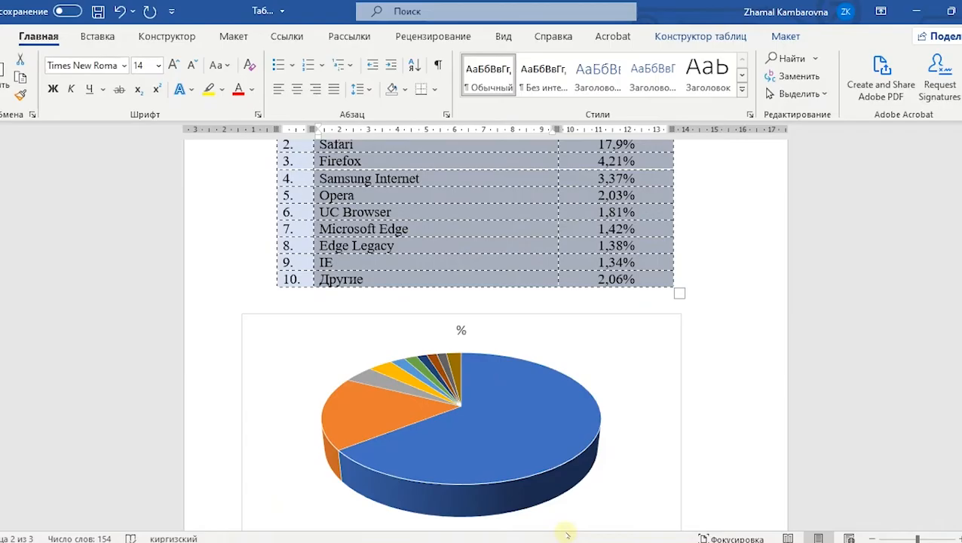
- Center the pie chart horizontally on the page
{"action": "scroll", "coordinate": [758, 330], "scroll_direction": "down", "scroll_amount": 3}
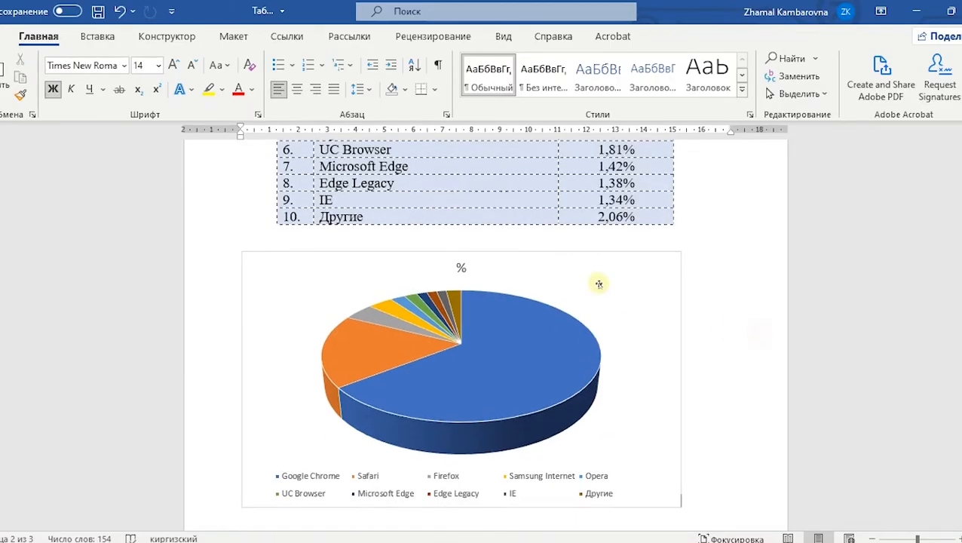
{"action": "left_click", "coordinate": [596, 261]}
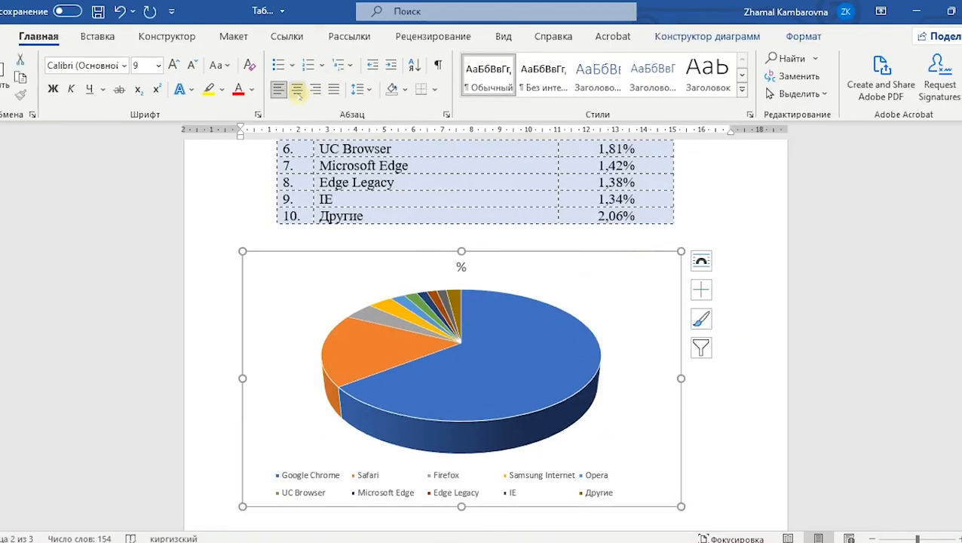
{"action": "left_click", "coordinate": [298, 92]}
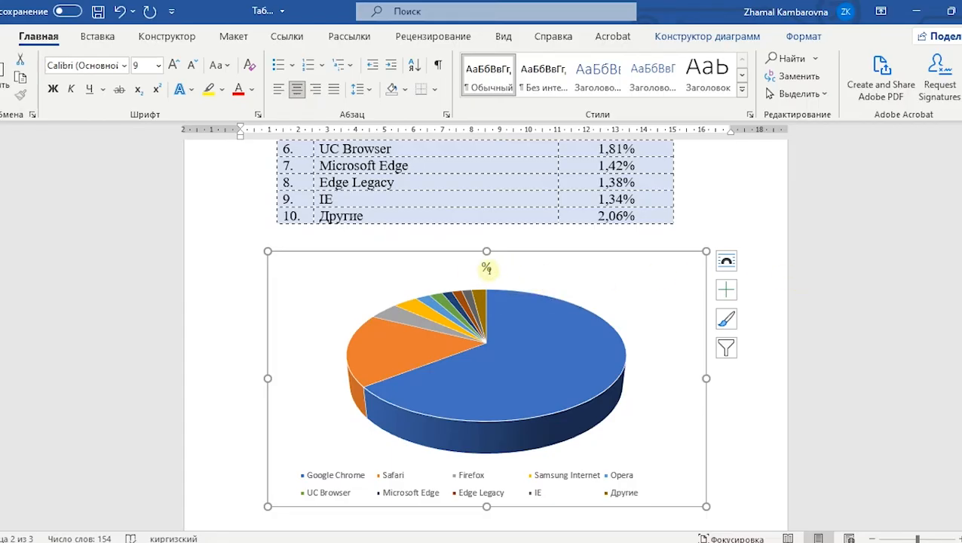
- Copy the heading "Статистика браузеров в мире с декабря 2019 по январь 2021" above the browser table and paste it as the pie chart's title
{"action": "scroll", "coordinate": [448, 279], "scroll_direction": "up", "scroll_amount": 8}
{"action": "left_click_drag", "start_coordinate": [260, 328], "coordinate": [710, 334]}
{"action": "key", "text": "ctrl+c"}
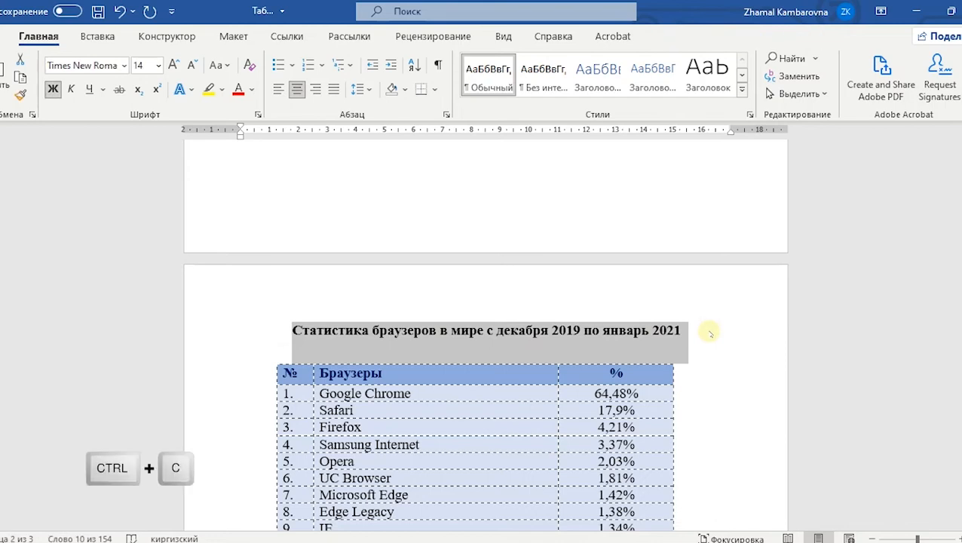
{"action": "scroll", "coordinate": [527, 437], "scroll_direction": "down", "scroll_amount": 6}
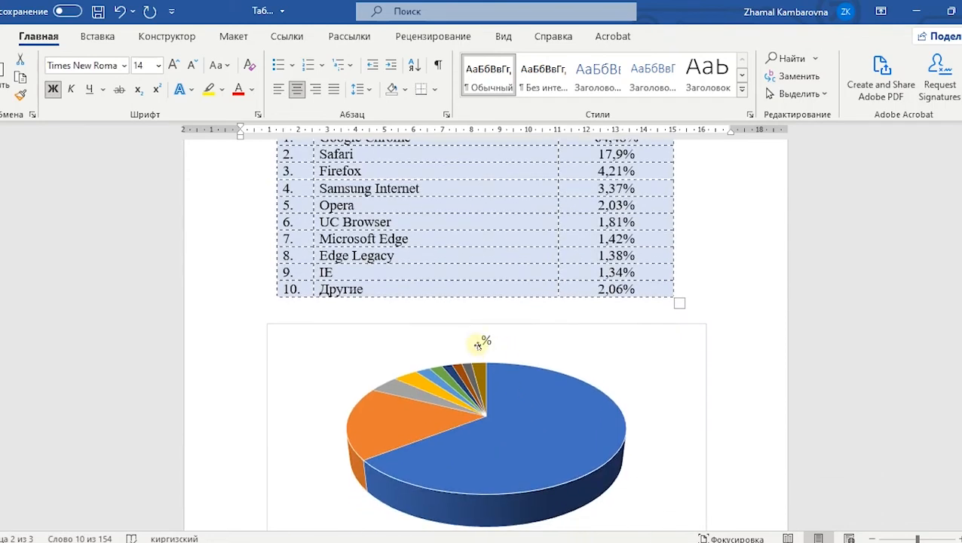
{"action": "left_click", "coordinate": [487, 340]}
{"action": "key", "text": "ctrl+v"}
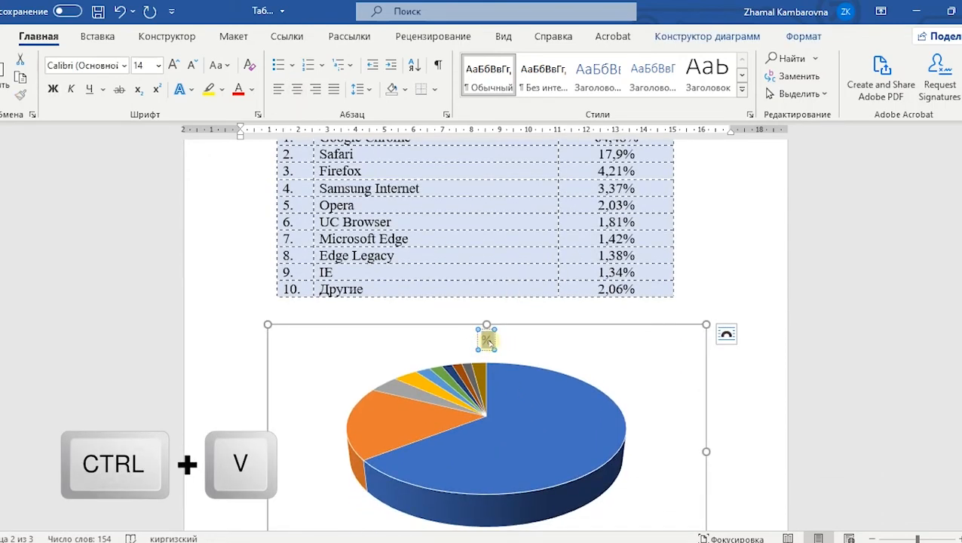
{"action": "left_click", "coordinate": [690, 399]}
{"action": "scroll", "coordinate": [692, 350], "scroll_direction": "down", "scroll_amount": 2}
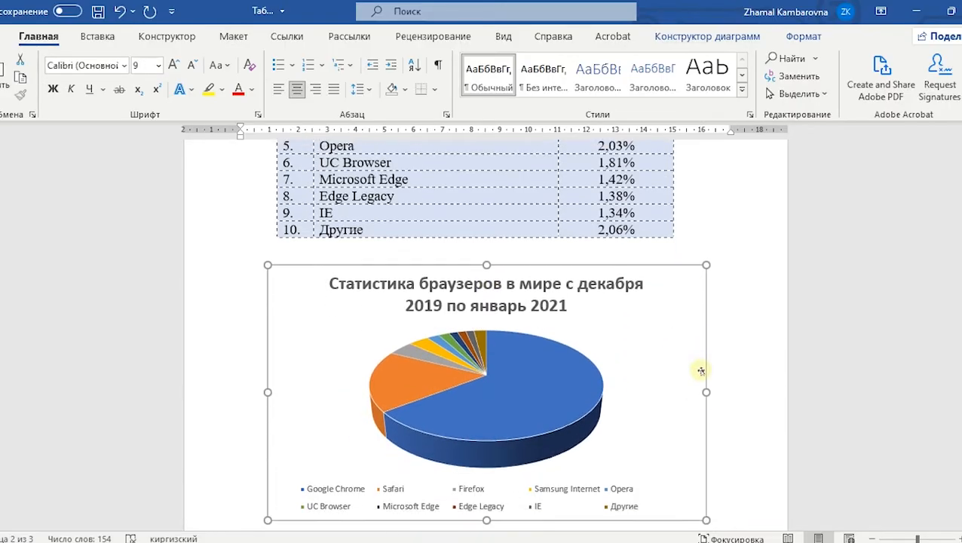
- Recolor the pie chart with the third multicolor palette, starting with orange, yellow and green, and leave data labels off
{"action": "left_click", "coordinate": [726, 292]}
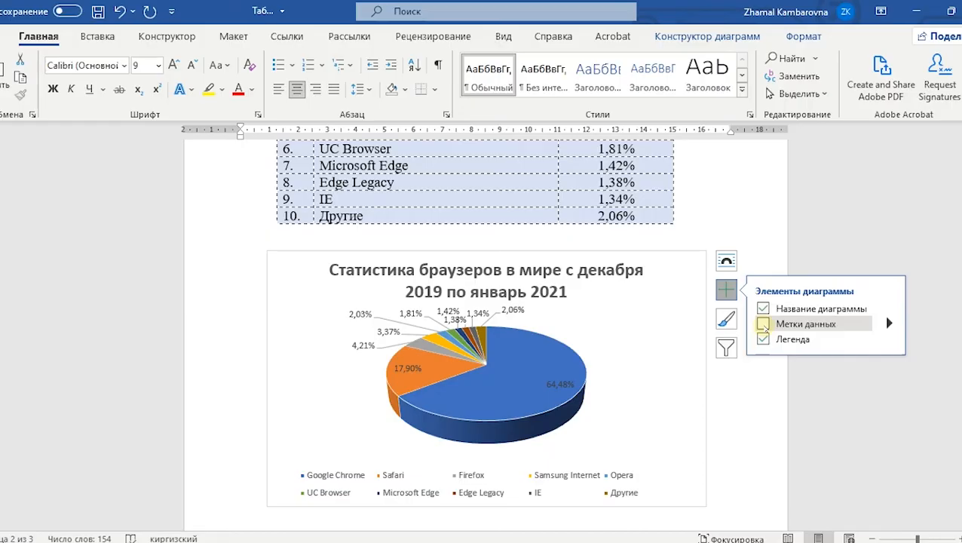
{"action": "left_click", "coordinate": [763, 324]}
{"action": "left_click", "coordinate": [707, 40]}
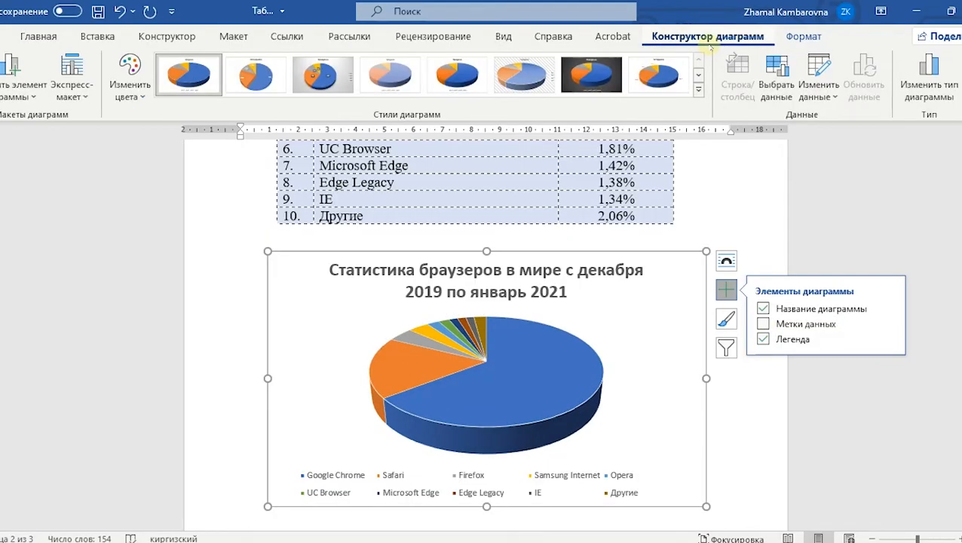
{"action": "left_click", "coordinate": [803, 36]}
{"action": "left_click", "coordinate": [707, 36]}
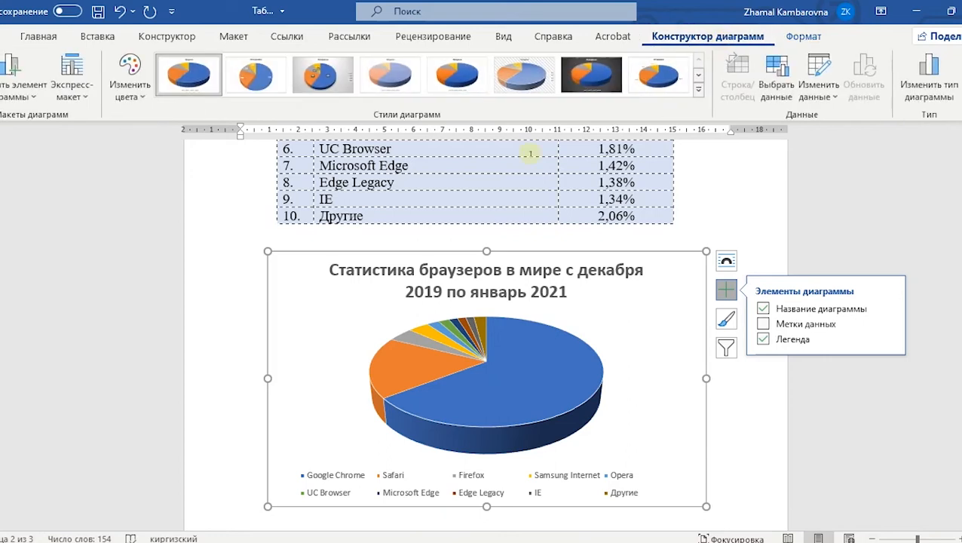
{"action": "left_click", "coordinate": [130, 80]}
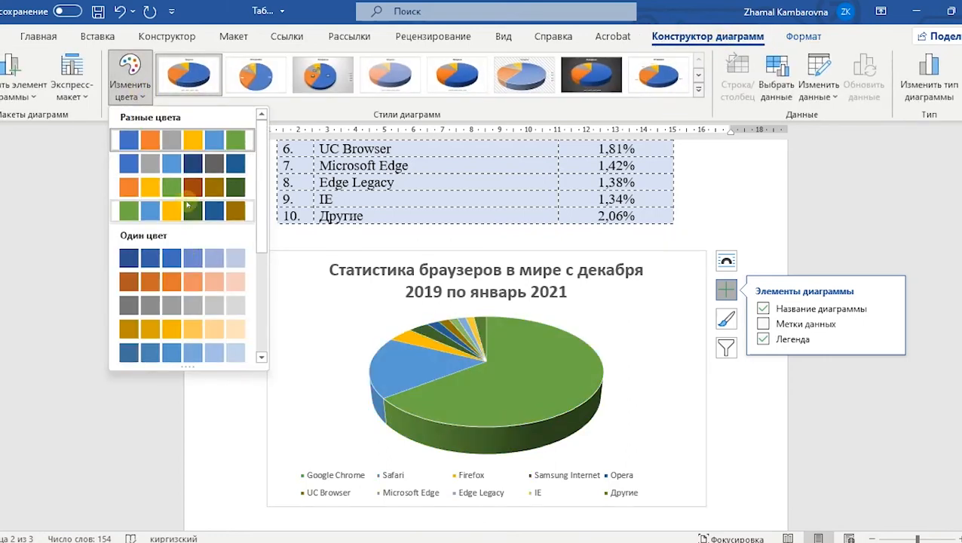
{"action": "left_click", "coordinate": [184, 194]}
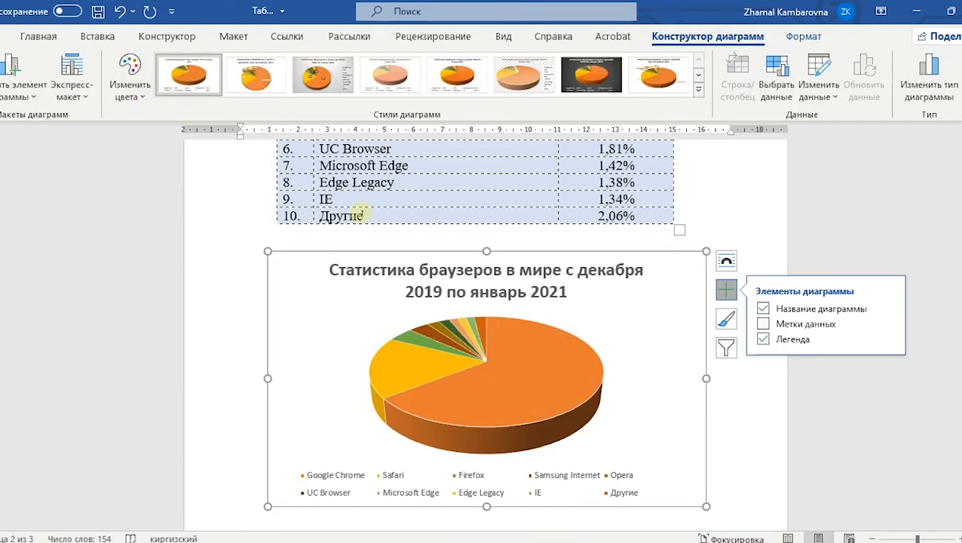
{"action": "scroll", "coordinate": [709, 446], "scroll_direction": "down", "scroll_amount": 3}
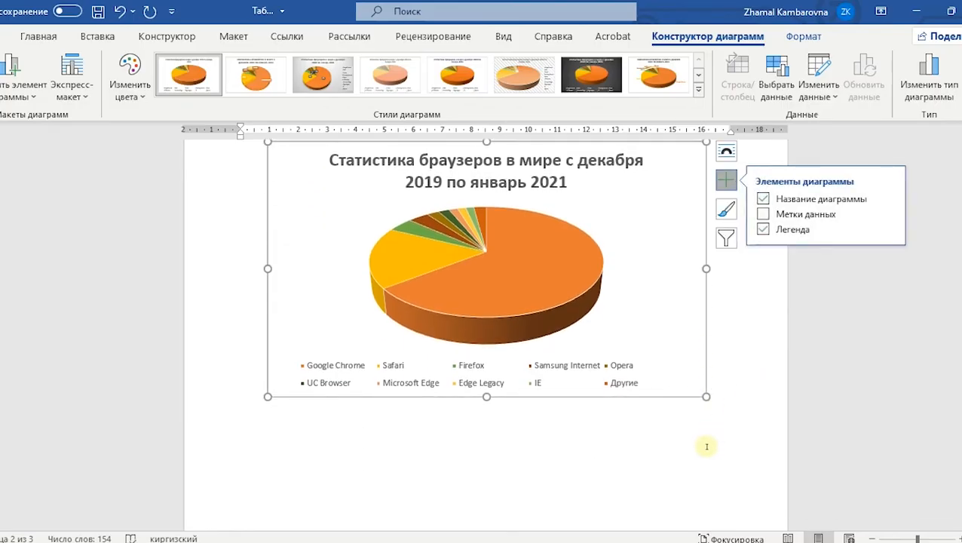
- Delete the empty lines above the heading "Основные итоги естественного движения населения в 2021- 2022 года" on the third page
{"action": "scroll", "coordinate": [497, 463], "scroll_direction": "down", "scroll_amount": 10}
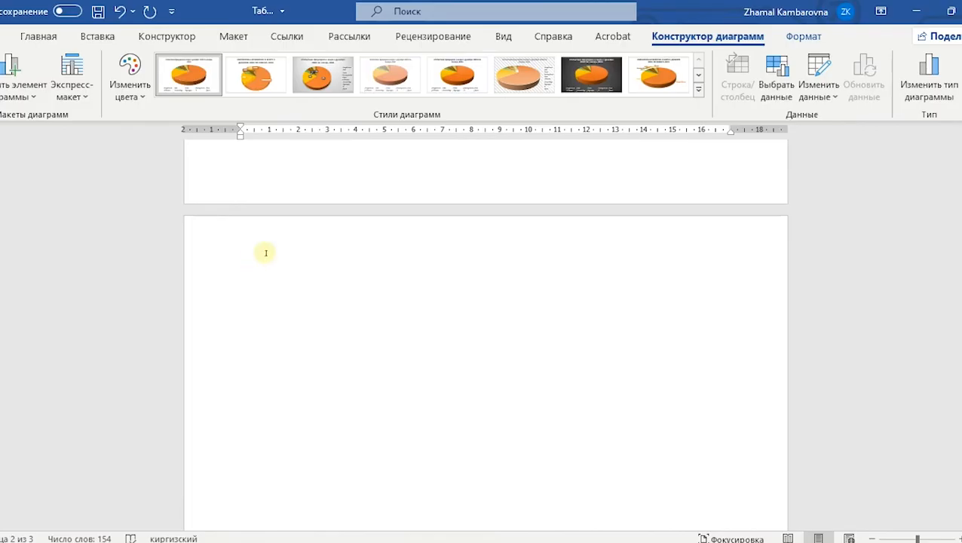
{"action": "left_click", "coordinate": [262, 254]}
{"action": "key", "text": "Delete"}
{"action": "key", "text": "Delete"}
{"action": "key", "text": "Delete"}
{"action": "key", "text": "Delete"}
{"action": "key", "text": "Delete"}
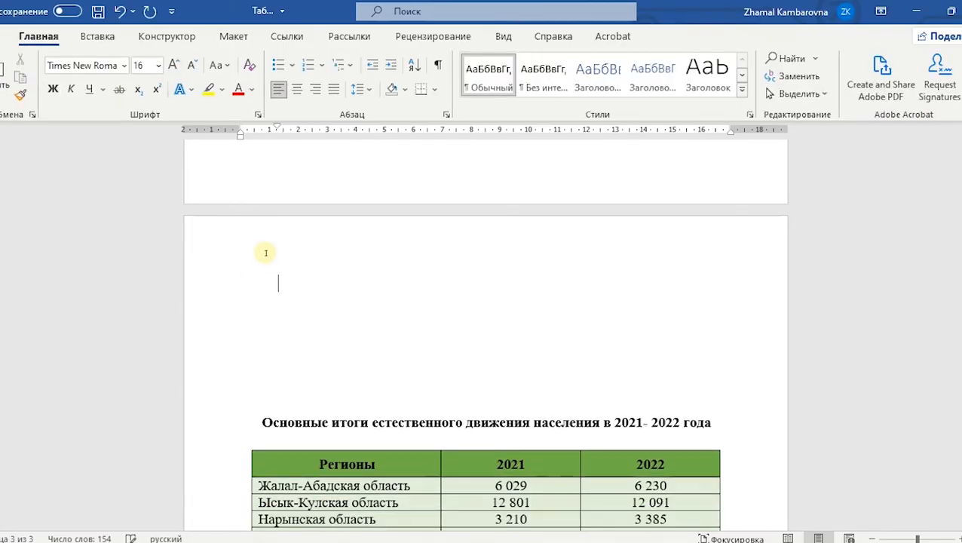
{"action": "key", "text": "Delete"}
{"action": "key", "text": "Delete"}
{"action": "key", "text": "Delete"}
{"action": "key", "text": "Delete"}
{"action": "key", "text": "Delete"}
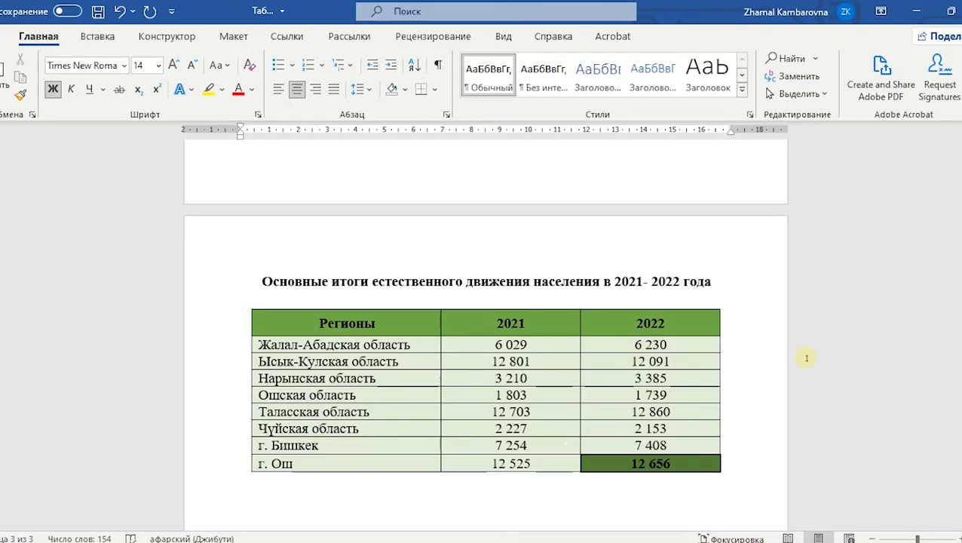
- Insert a basic line chart (График) on the empty line below the 2021–2022 population table
{"action": "scroll", "coordinate": [724, 391], "scroll_direction": "down", "scroll_amount": 2}
{"action": "scroll", "coordinate": [509, 395], "scroll_direction": "down", "scroll_amount": 5}
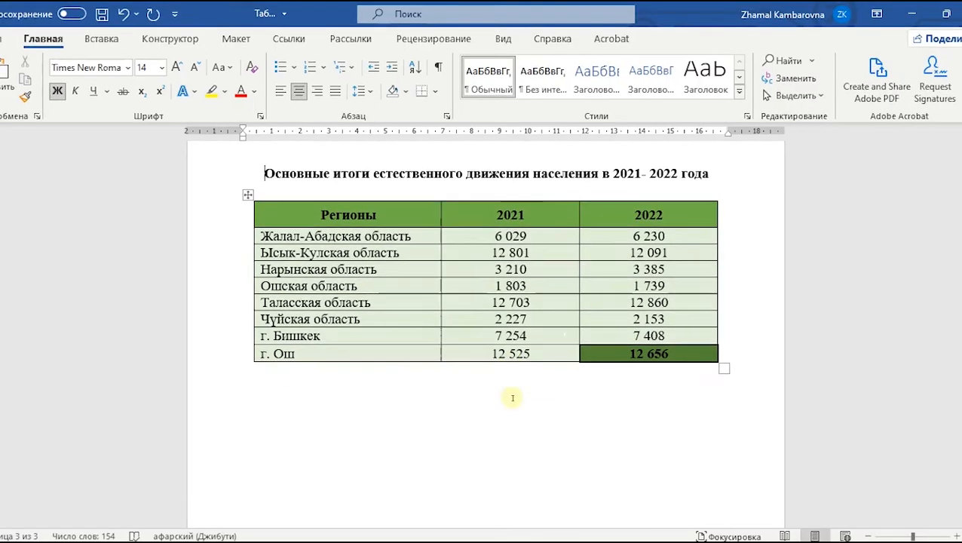
{"action": "left_click", "coordinate": [275, 273]}
{"action": "scroll", "coordinate": [392, 323], "scroll_direction": "up", "scroll_amount": 3}
{"action": "scroll", "coordinate": [391, 323], "scroll_direction": "up", "scroll_amount": 1}
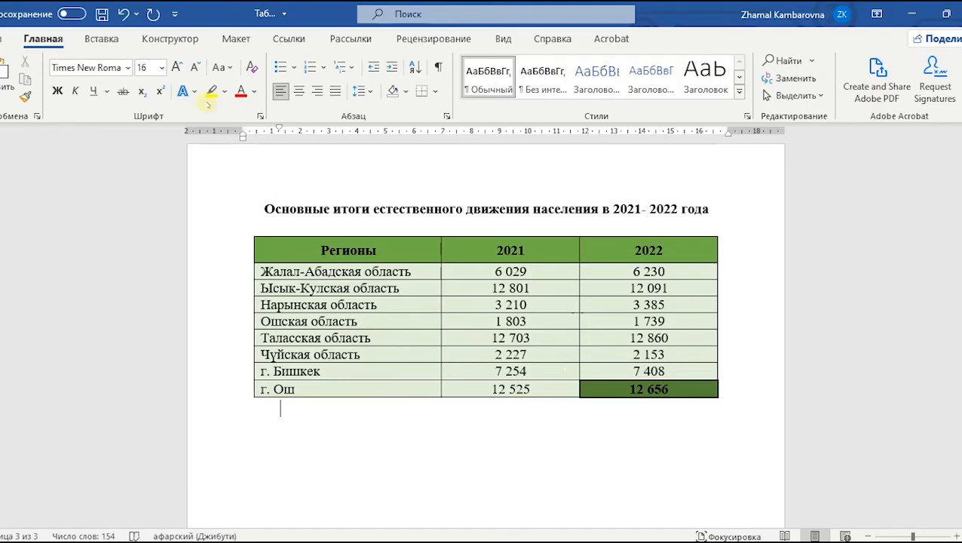
{"action": "scroll", "coordinate": [377, 424], "scroll_direction": "down", "scroll_amount": 1}
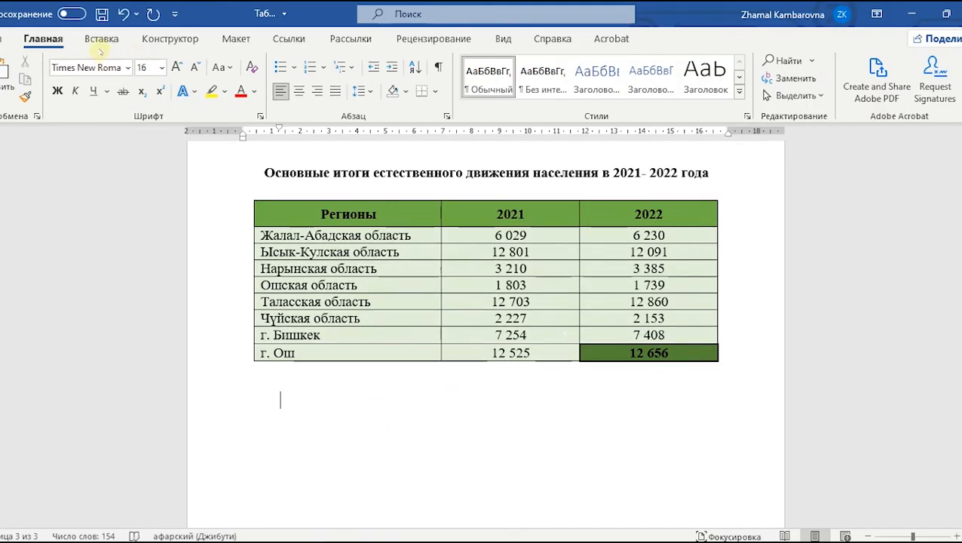
{"action": "left_click", "coordinate": [101, 38]}
{"action": "left_click", "coordinate": [285, 76]}
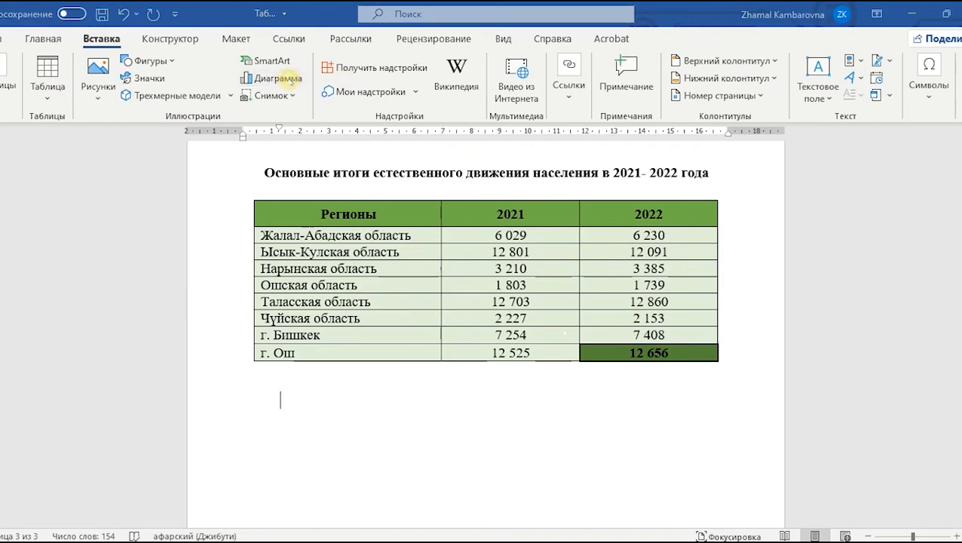
{"action": "left_click", "coordinate": [300, 163]}
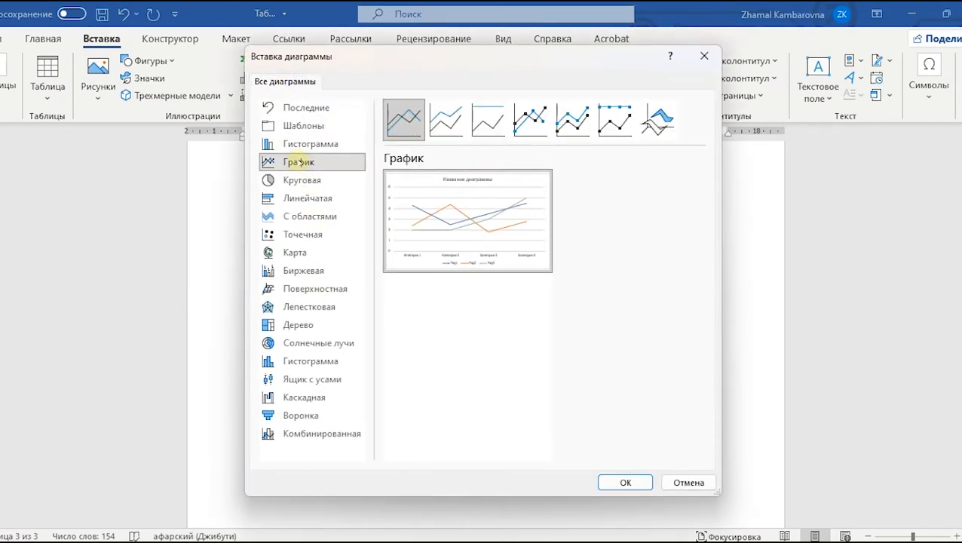
{"action": "left_click", "coordinate": [625, 482]}
- Copy the whole regions table with its 2021 and 2022 columns and header row, and paste it into the chart data sheet starting at cell A1
{"action": "scroll", "coordinate": [477, 241], "scroll_direction": "up", "scroll_amount": 4}
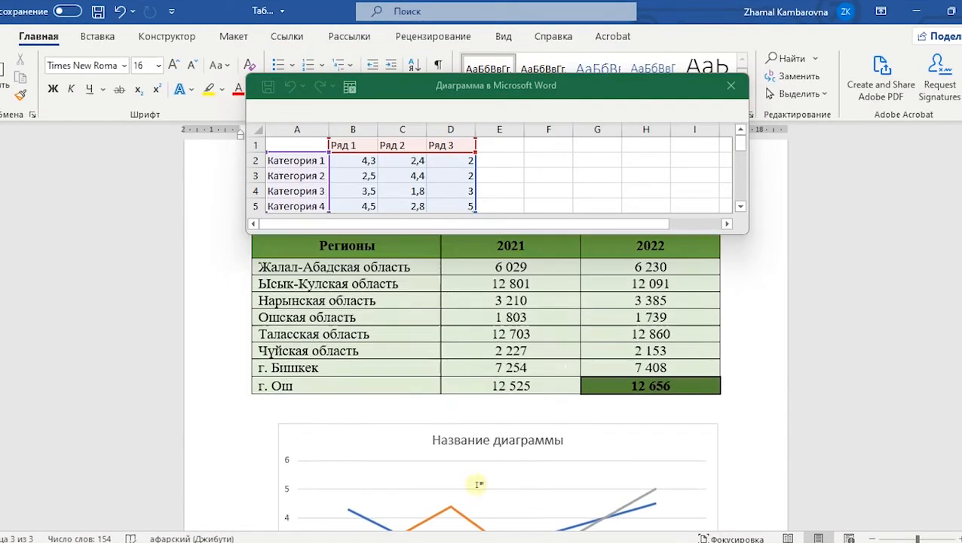
{"action": "left_click_drag", "start_coordinate": [331, 318], "coordinate": [682, 453]}
{"action": "key", "text": "ctrl+c"}
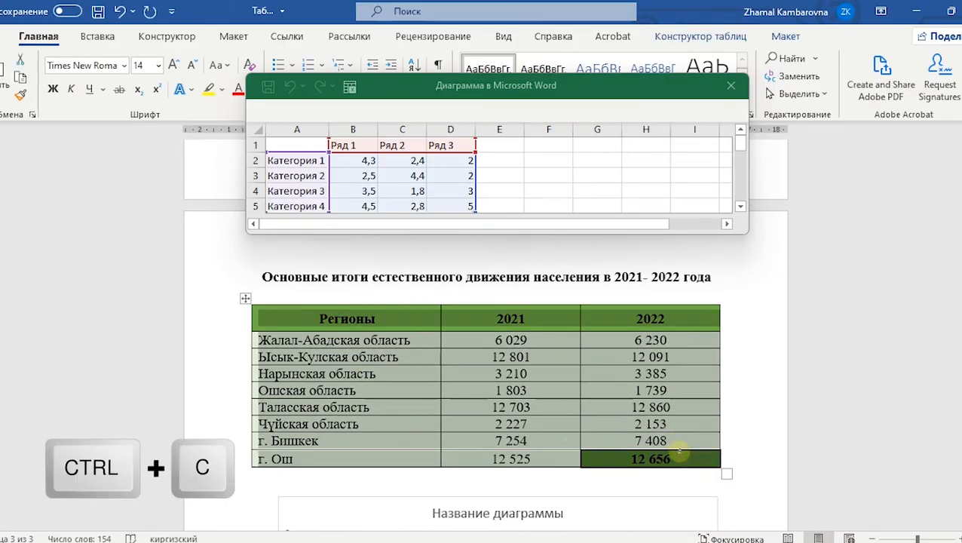
{"action": "left_click", "coordinate": [294, 145]}
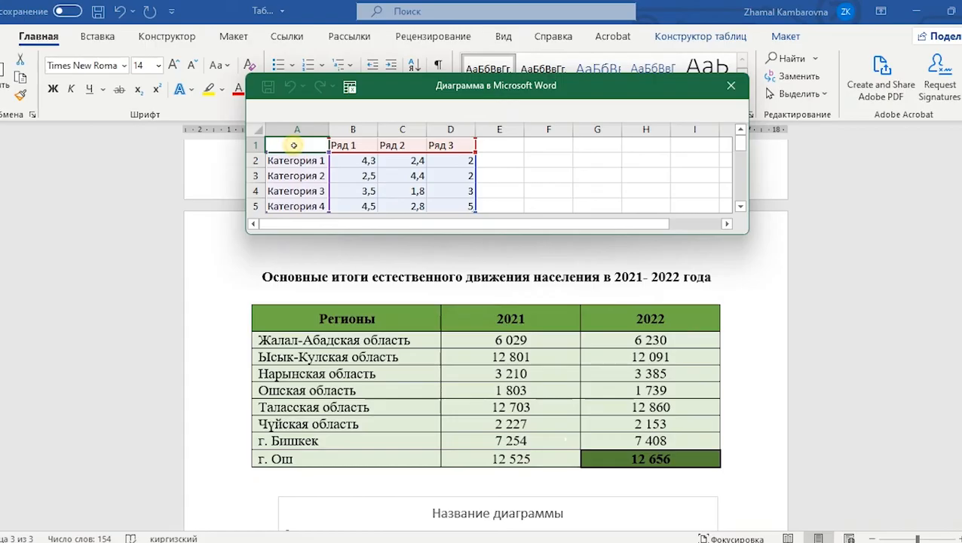
{"action": "right_click", "coordinate": [294, 145]}
{"action": "left_click", "coordinate": [354, 172]}
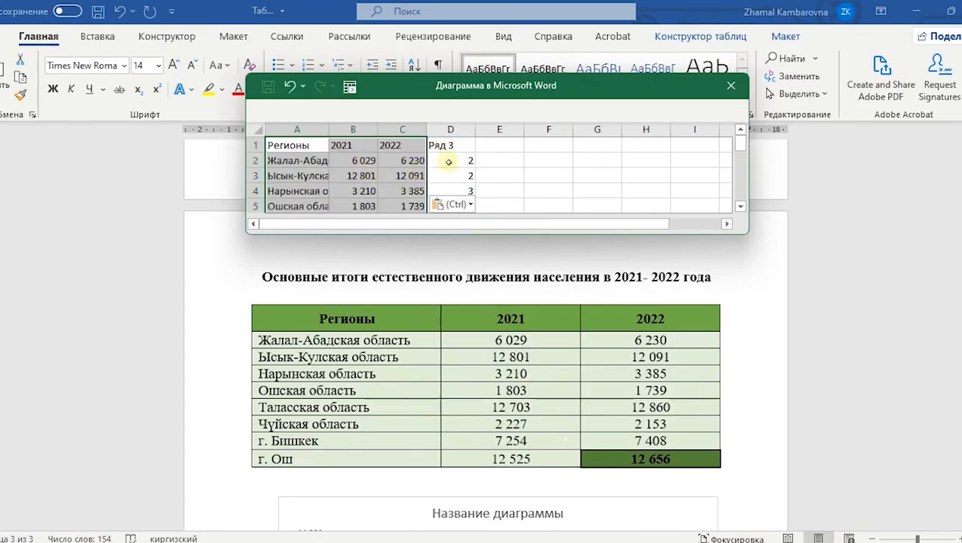
{"action": "scroll", "coordinate": [500, 165], "scroll_direction": "down", "scroll_amount": 2}
{"action": "scroll", "coordinate": [501, 165], "scroll_direction": "up", "scroll_amount": 2}
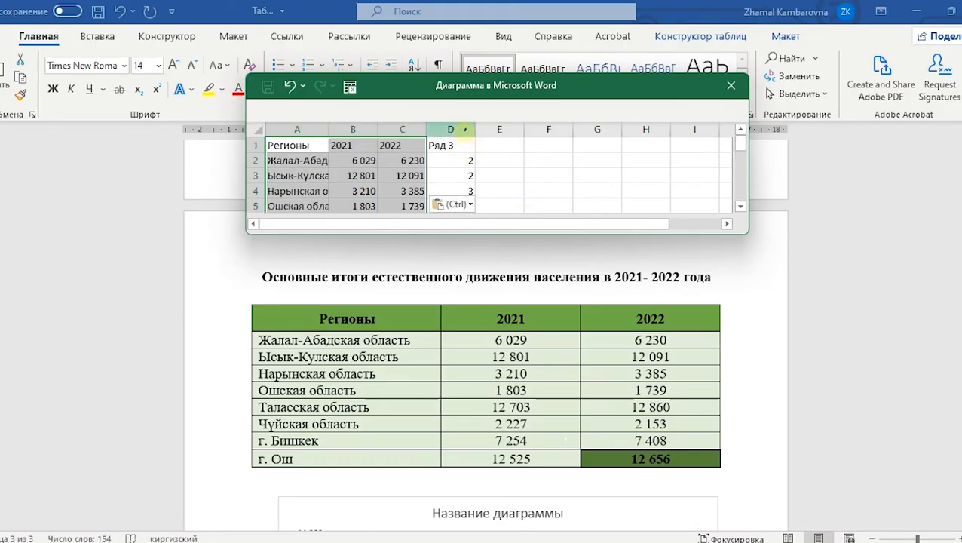
- Delete the leftover "Ряд 3" column D from the chart data sheet and close the sheet
{"action": "left_click", "coordinate": [464, 130]}
{"action": "right_click", "coordinate": [464, 130]}
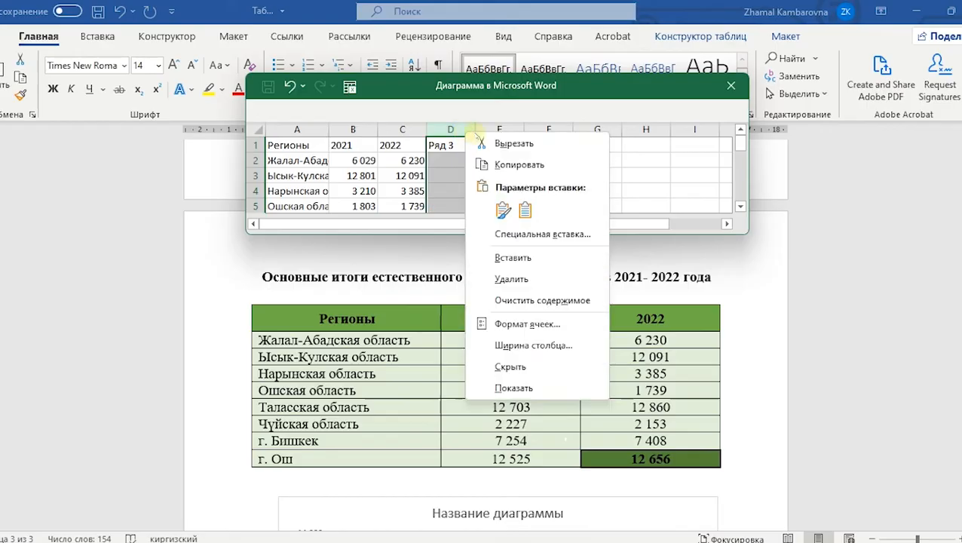
{"action": "left_click", "coordinate": [513, 279]}
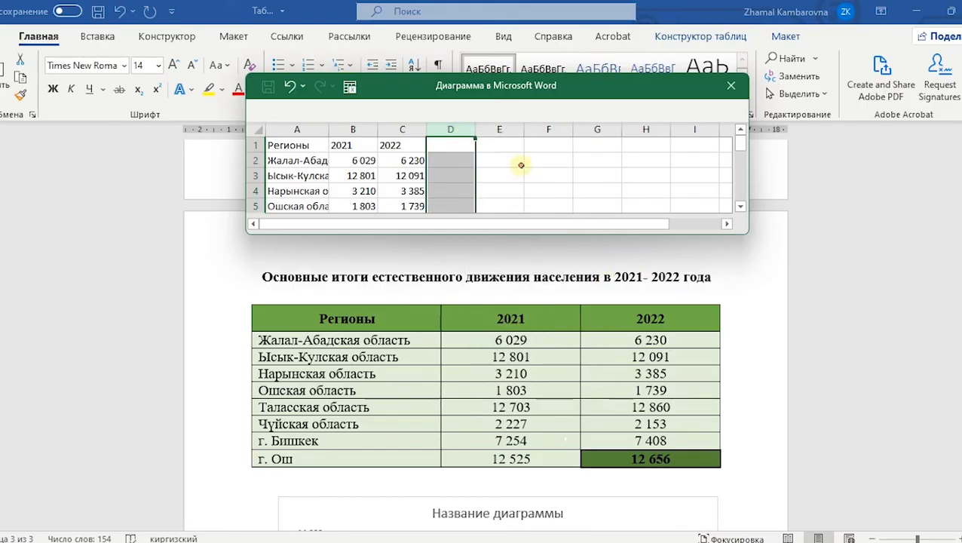
{"action": "left_click", "coordinate": [519, 165]}
{"action": "scroll", "coordinate": [322, 166], "scroll_direction": "down", "scroll_amount": 3}
{"action": "scroll", "coordinate": [492, 178], "scroll_direction": "up", "scroll_amount": 3}
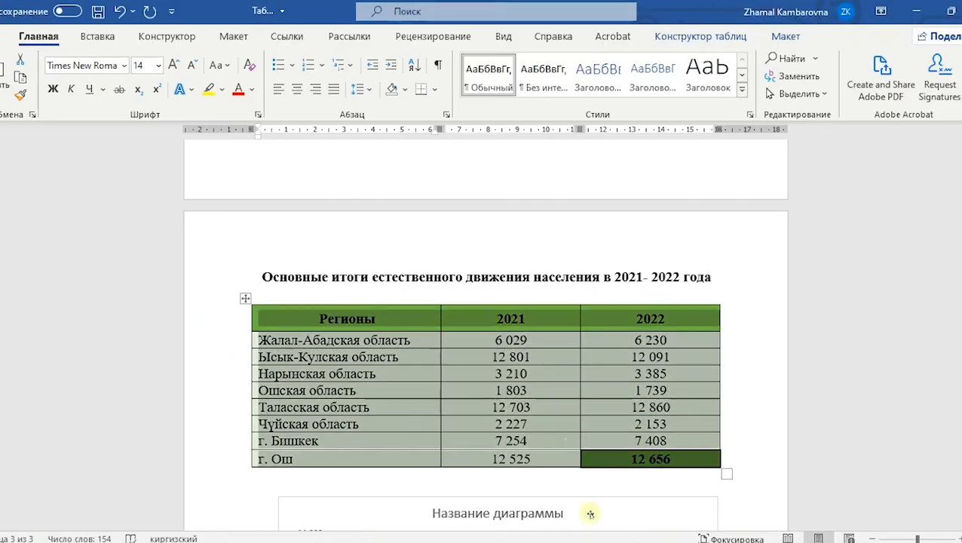
{"action": "scroll", "coordinate": [482, 509], "scroll_direction": "down", "scroll_amount": 5}
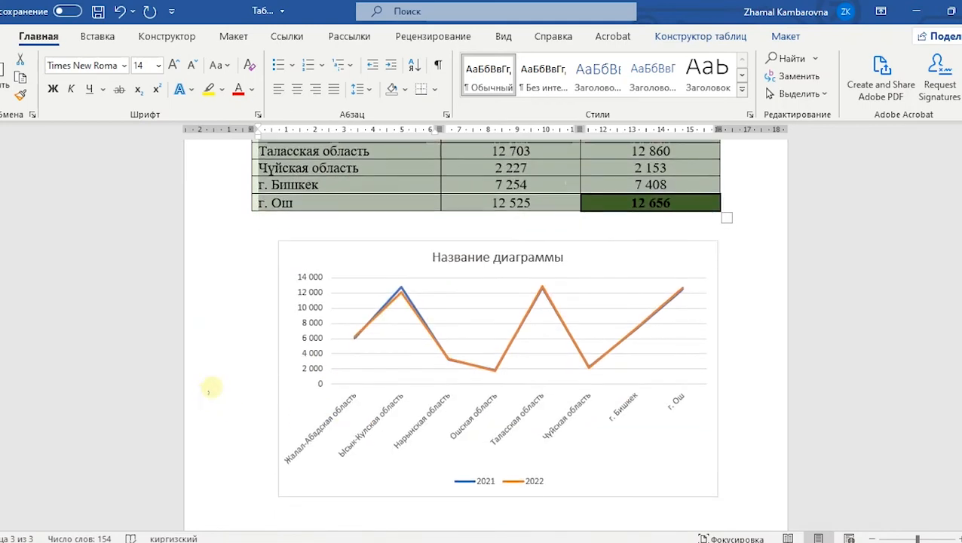
{"action": "left_click", "coordinate": [747, 345]}
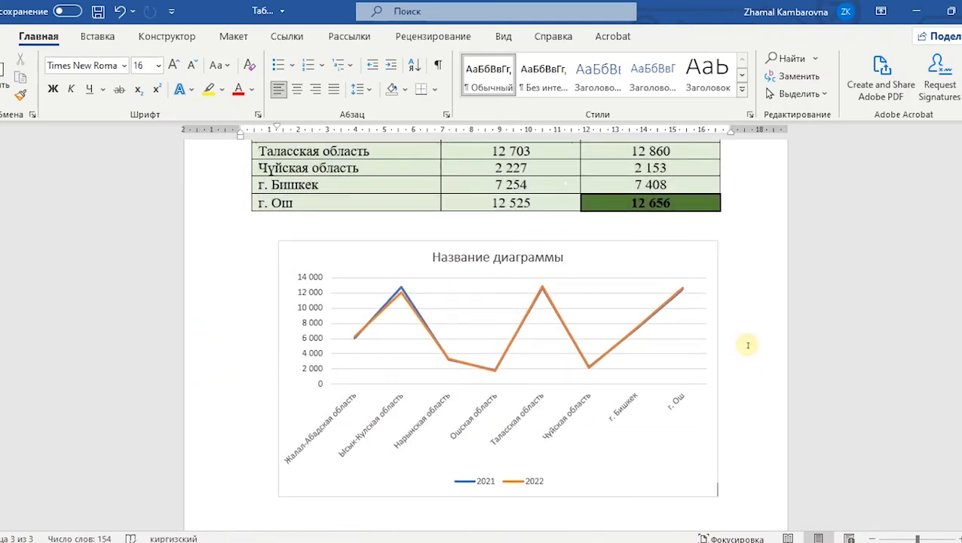
- Replace the line chart's placeholder title with the copied table heading "Основные итоги естественного движения населения в 2021- 2022 года"
{"action": "scroll", "coordinate": [591, 398], "scroll_direction": "up", "scroll_amount": 1}
{"action": "scroll", "coordinate": [598, 339], "scroll_direction": "up", "scroll_amount": 3}
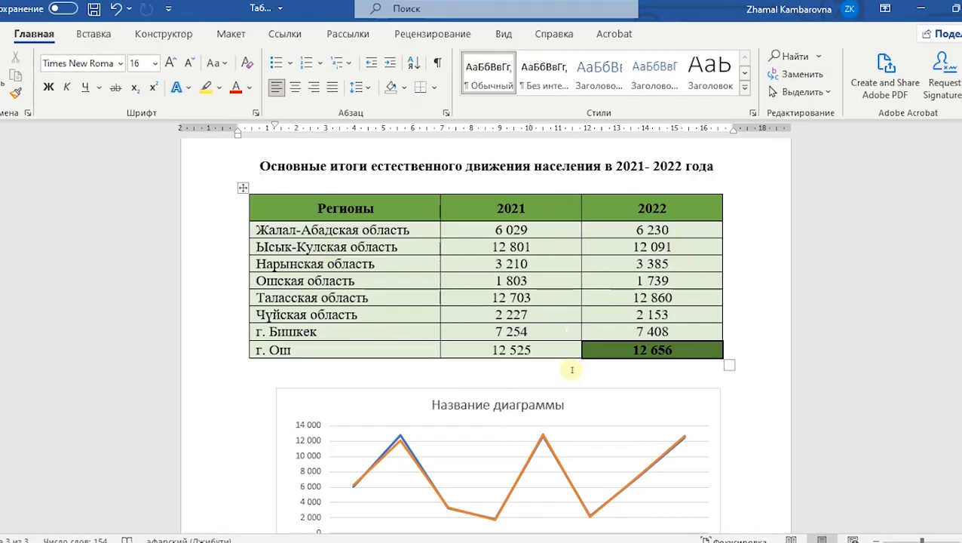
{"action": "scroll", "coordinate": [572, 369], "scroll_direction": "down", "scroll_amount": 4}
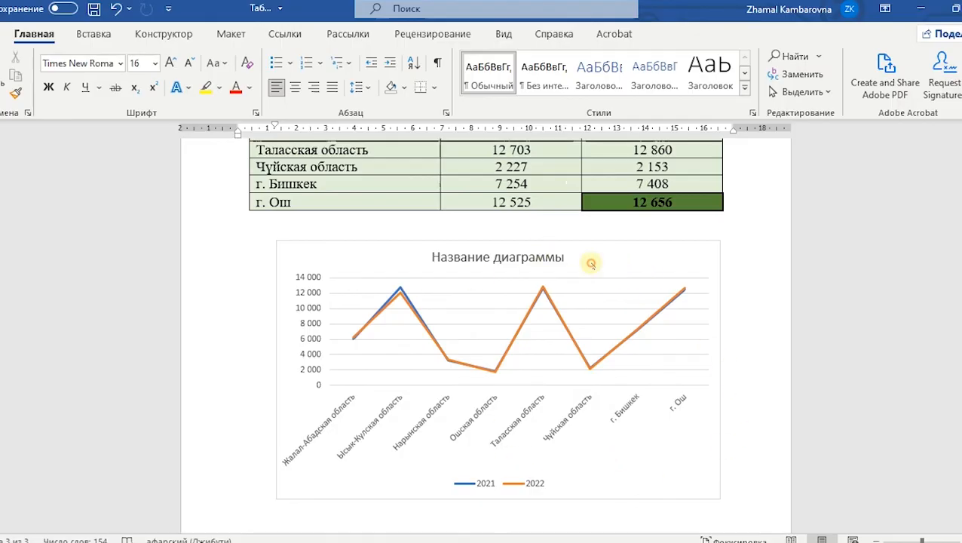
{"action": "left_click", "coordinate": [424, 251]}
{"action": "scroll", "coordinate": [455, 252], "scroll_direction": "up", "scroll_amount": 8}
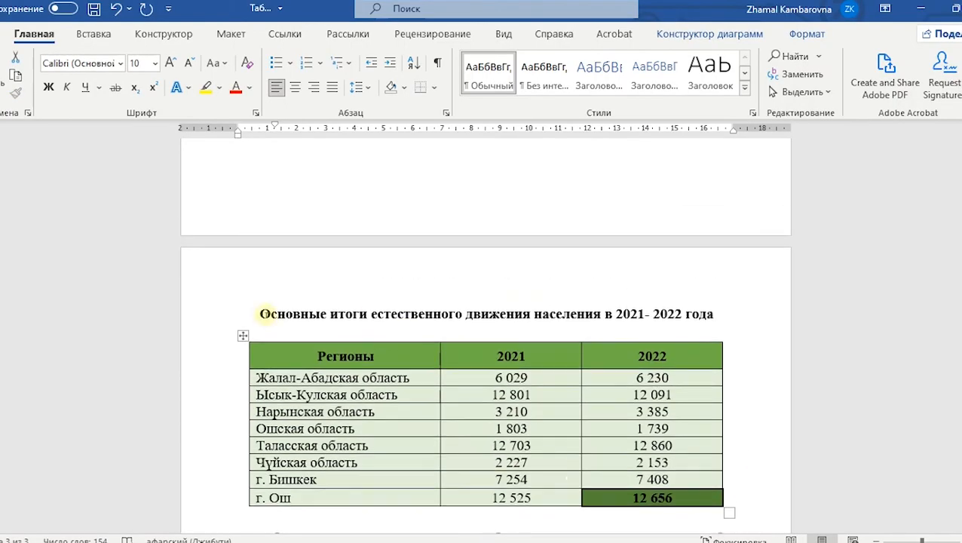
{"action": "triple_click", "coordinate": [553, 309]}
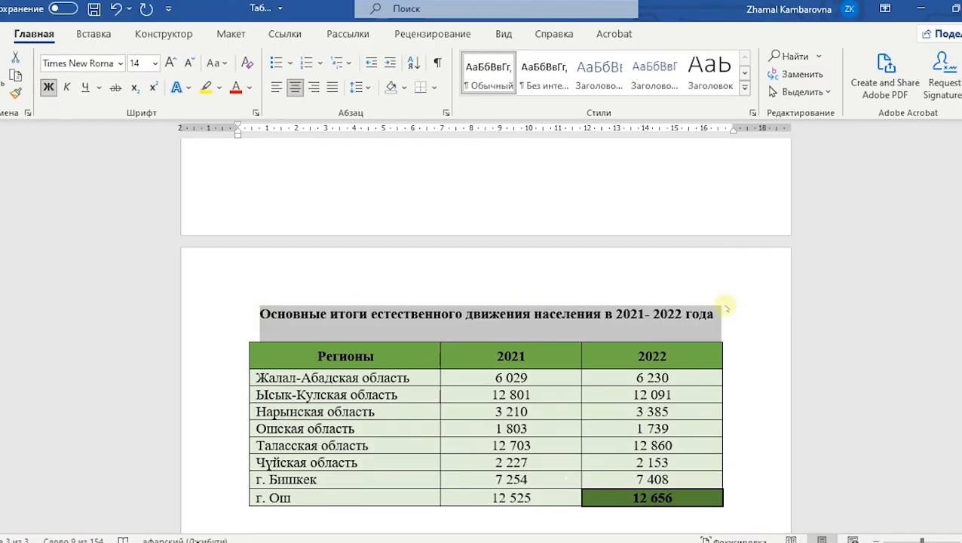
{"action": "key", "text": "ctrl+c"}
{"action": "scroll", "coordinate": [664, 337], "scroll_direction": "down", "scroll_amount": 6}
{"action": "left_click", "coordinate": [426, 331]}
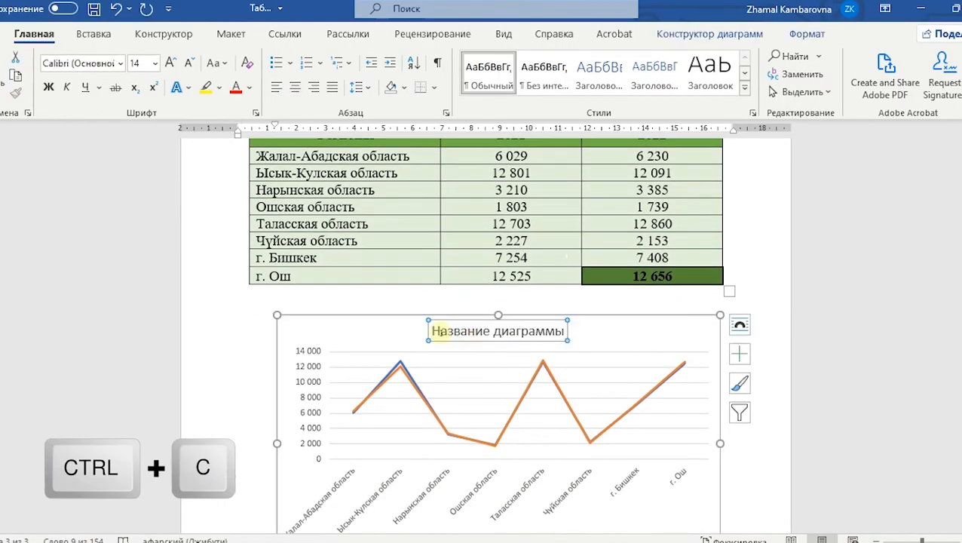
{"action": "left_click_drag", "start_coordinate": [427, 331], "coordinate": [567, 332]}
{"action": "key", "text": "ctrl+v"}
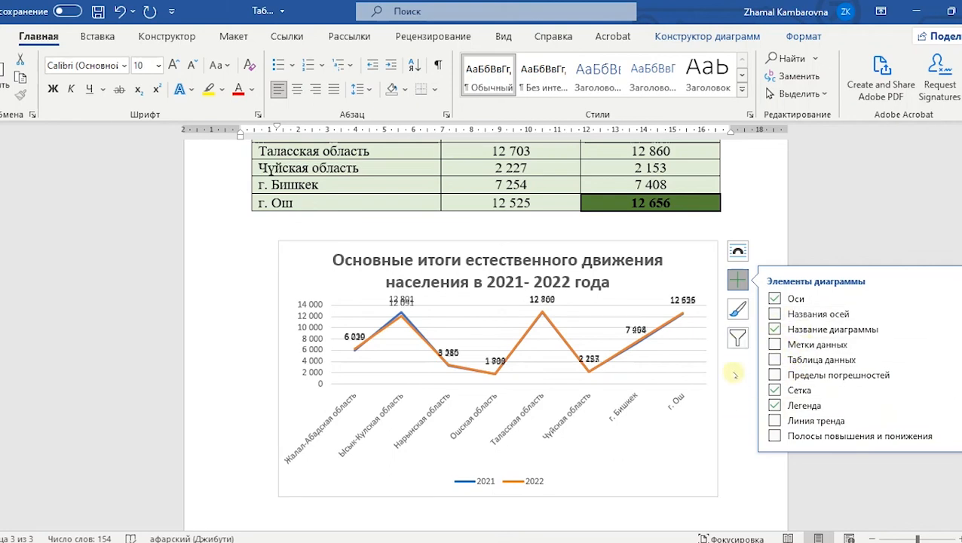
- Apply the chart style with round data markers and a regular-weight title to the population line chart, and deselect the chart
{"action": "left_click", "coordinate": [737, 340]}
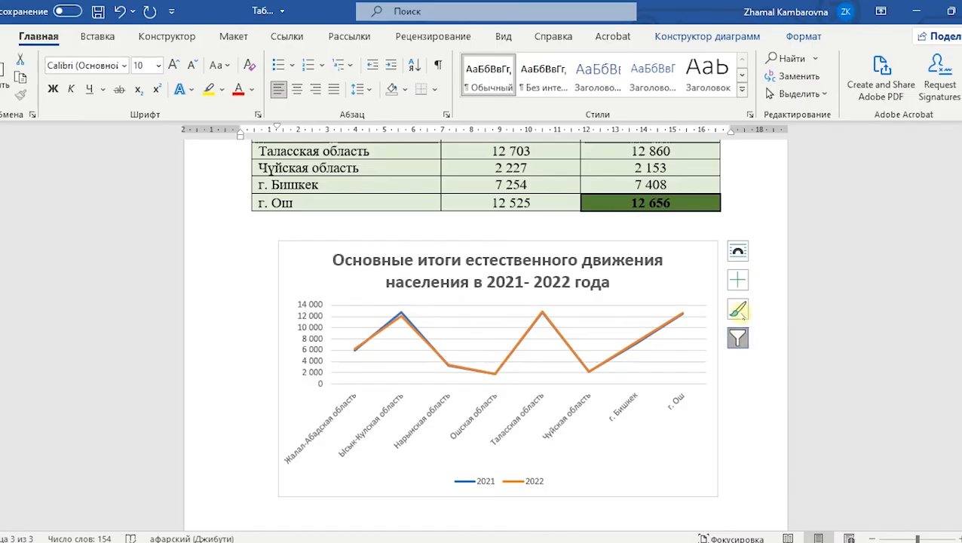
{"action": "left_click", "coordinate": [739, 312]}
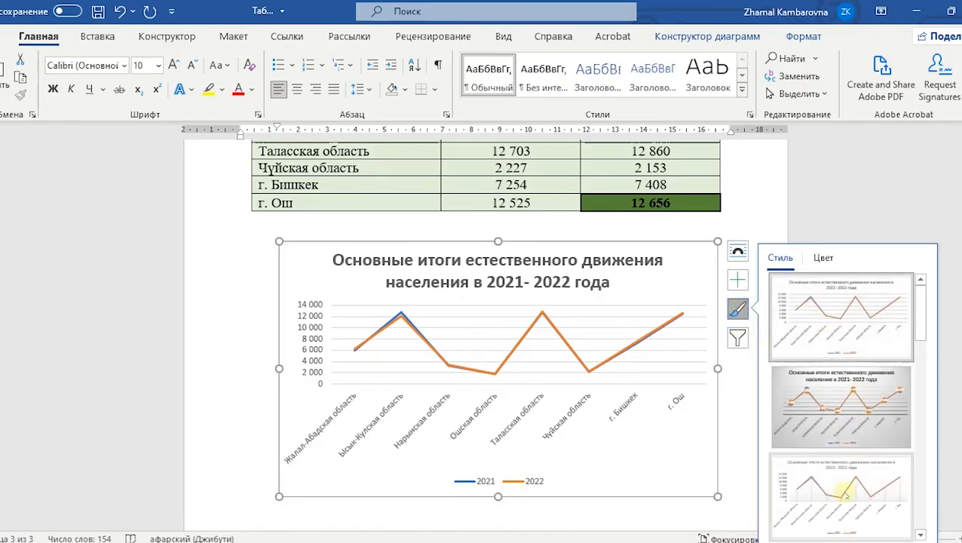
{"action": "scroll", "coordinate": [847, 494], "scroll_direction": "down", "scroll_amount": 2}
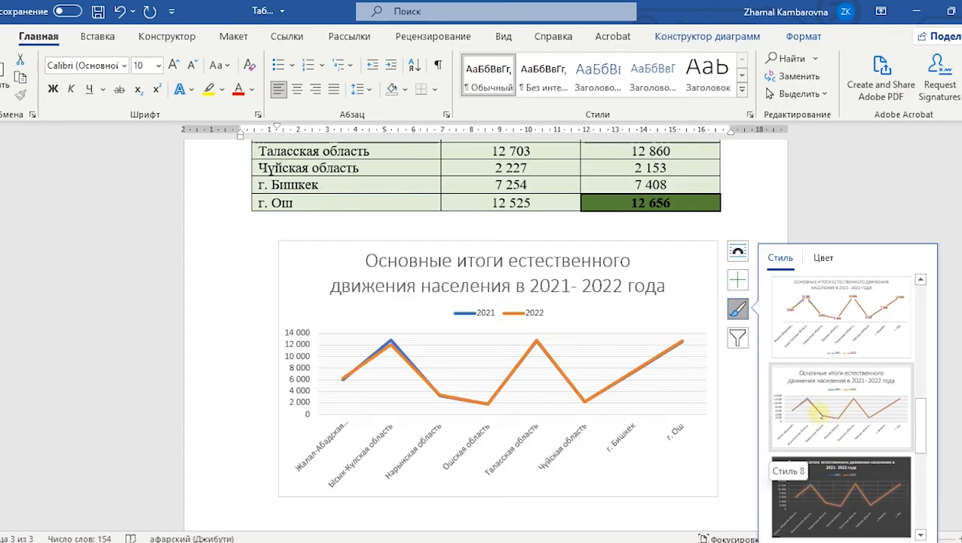
{"action": "left_click", "coordinate": [689, 37]}
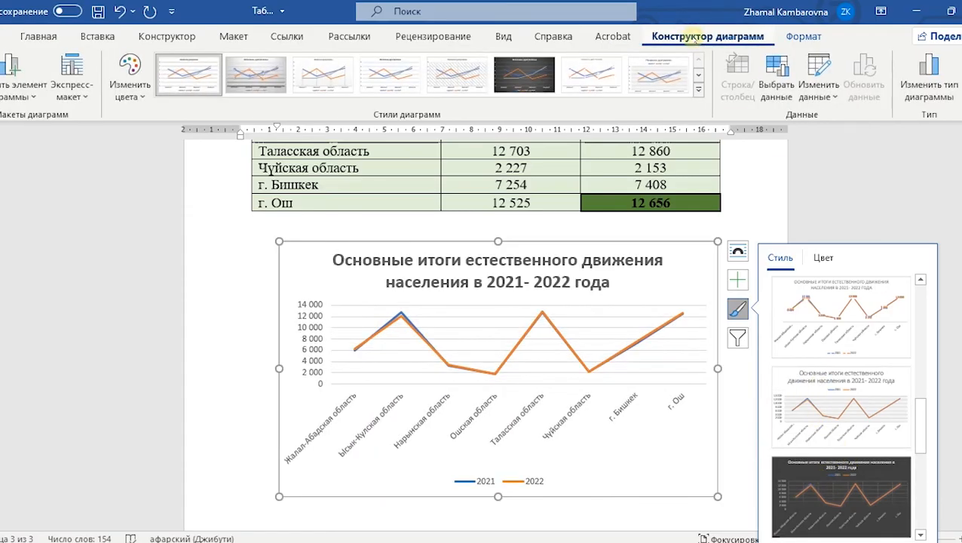
{"action": "left_click", "coordinate": [699, 90]}
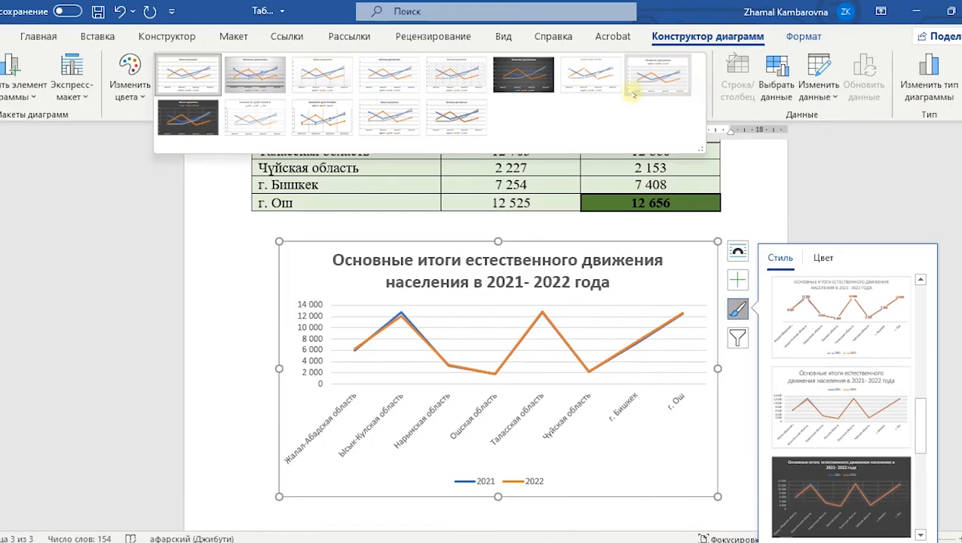
{"action": "left_click", "coordinate": [391, 123]}
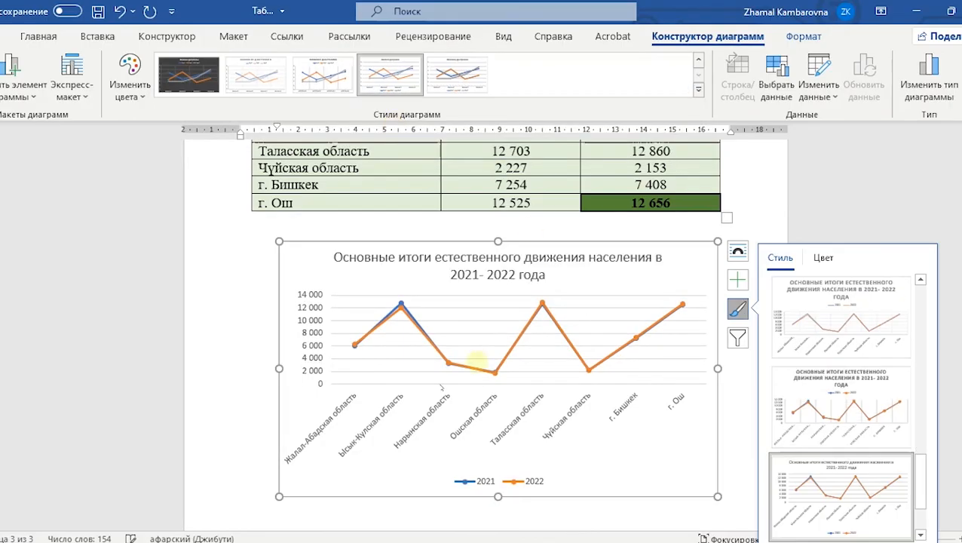
{"action": "left_click", "coordinate": [205, 368]}
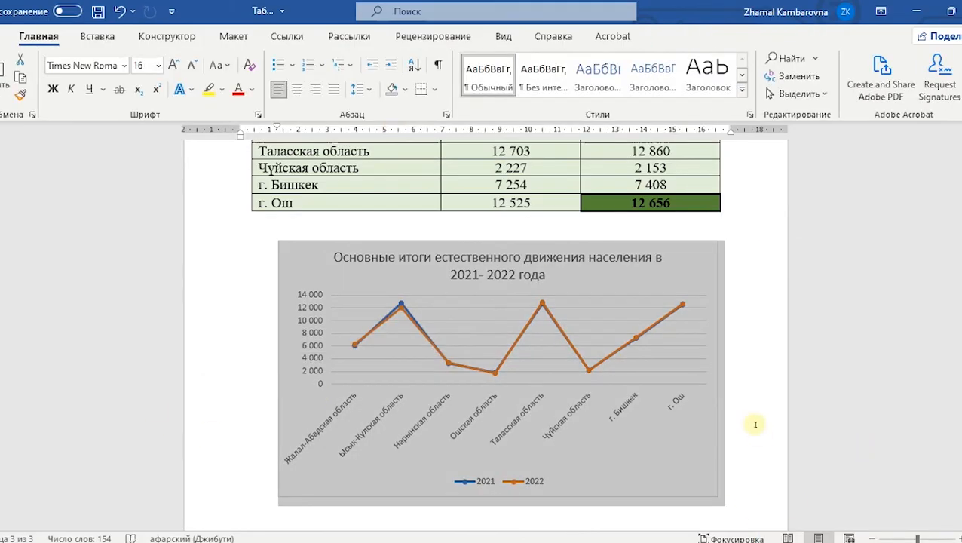
{"action": "left_click", "coordinate": [756, 425]}
- Review the finished tables and charts throughout the document, and examine the chart types offered for insertion without inserting one
{"action": "scroll", "coordinate": [737, 490], "scroll_direction": "down", "scroll_amount": 5}
{"action": "scroll", "coordinate": [722, 485], "scroll_direction": "up", "scroll_amount": 5}
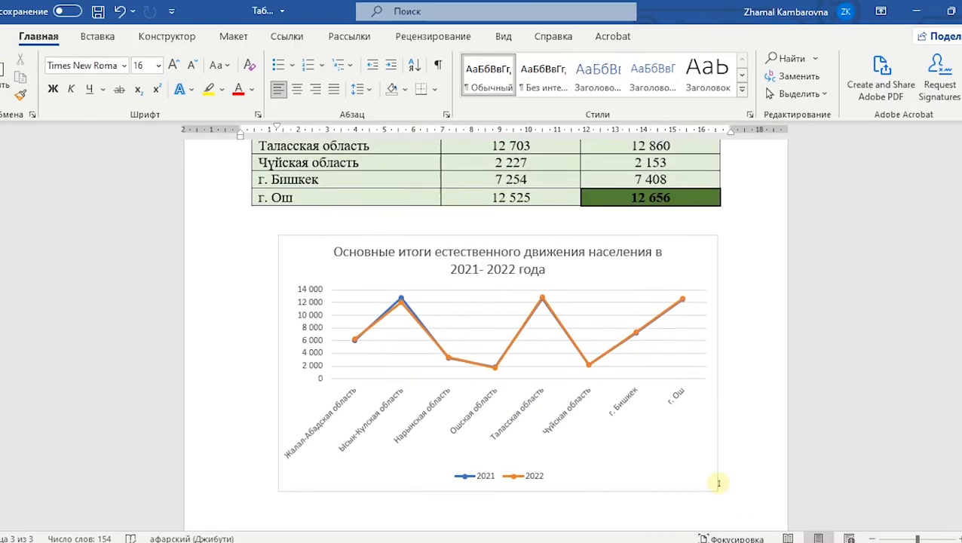
{"action": "scroll", "coordinate": [718, 484], "scroll_direction": "up", "scroll_amount": 15}
{"action": "scroll", "coordinate": [713, 483], "scroll_direction": "down", "scroll_amount": 15}
{"action": "scroll", "coordinate": [710, 483], "scroll_direction": "up", "scroll_amount": 6}
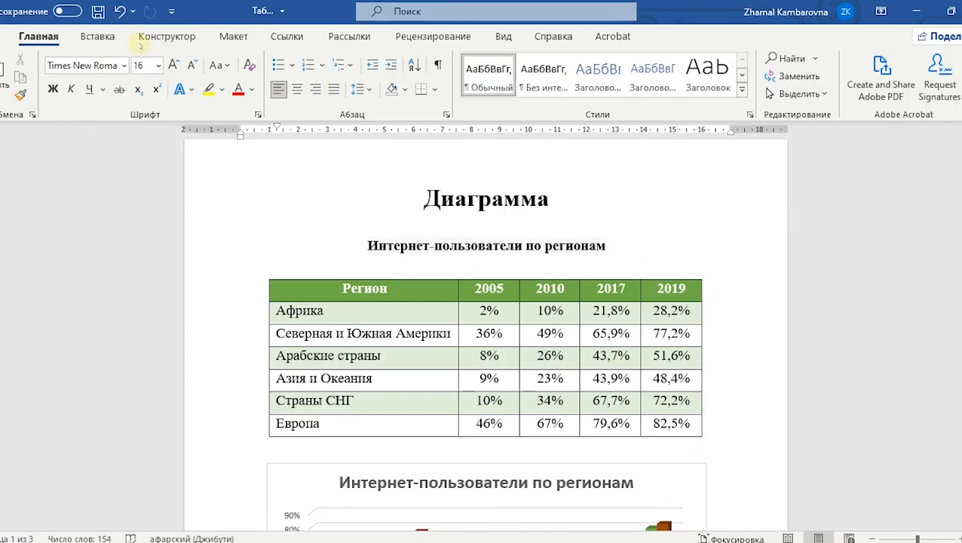
{"action": "left_click", "coordinate": [98, 36]}
{"action": "left_click", "coordinate": [276, 76]}
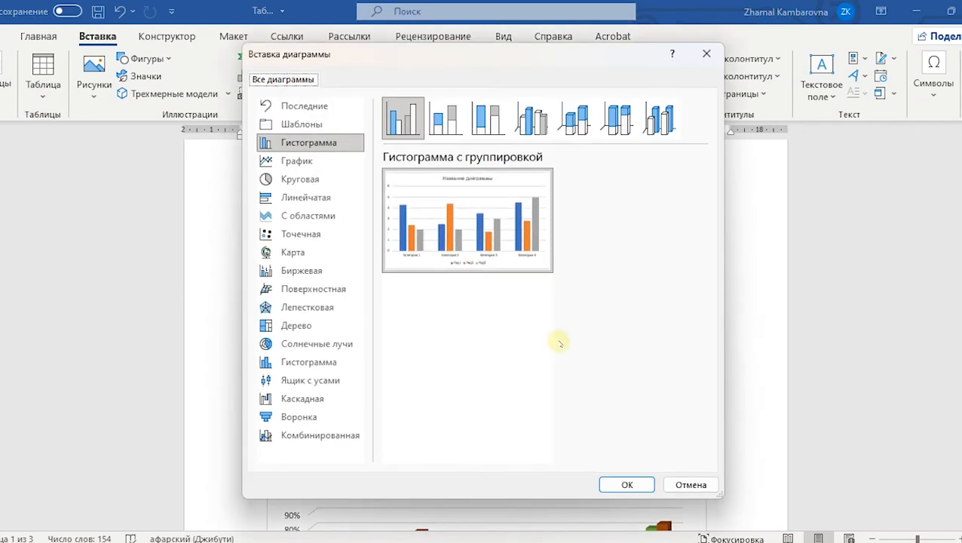
{"action": "key", "text": "Escape"}
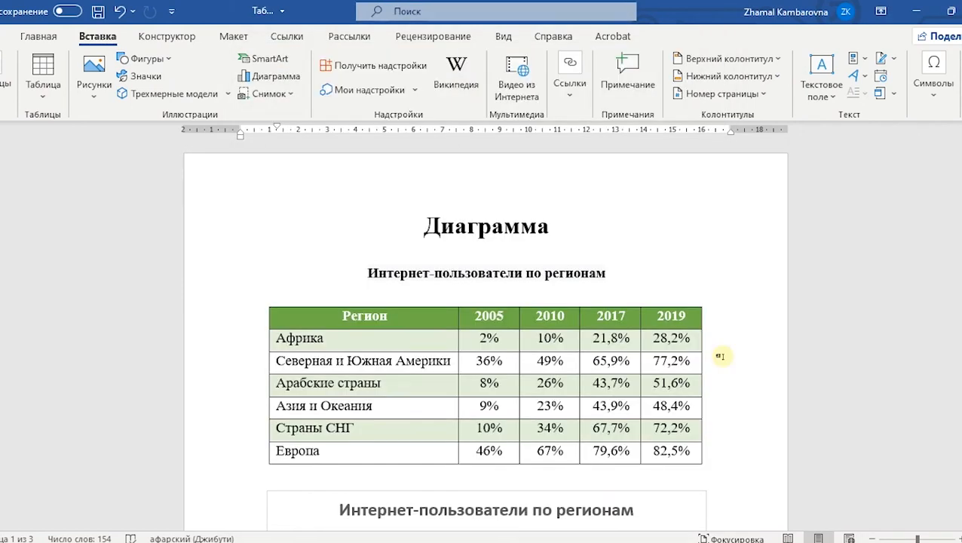